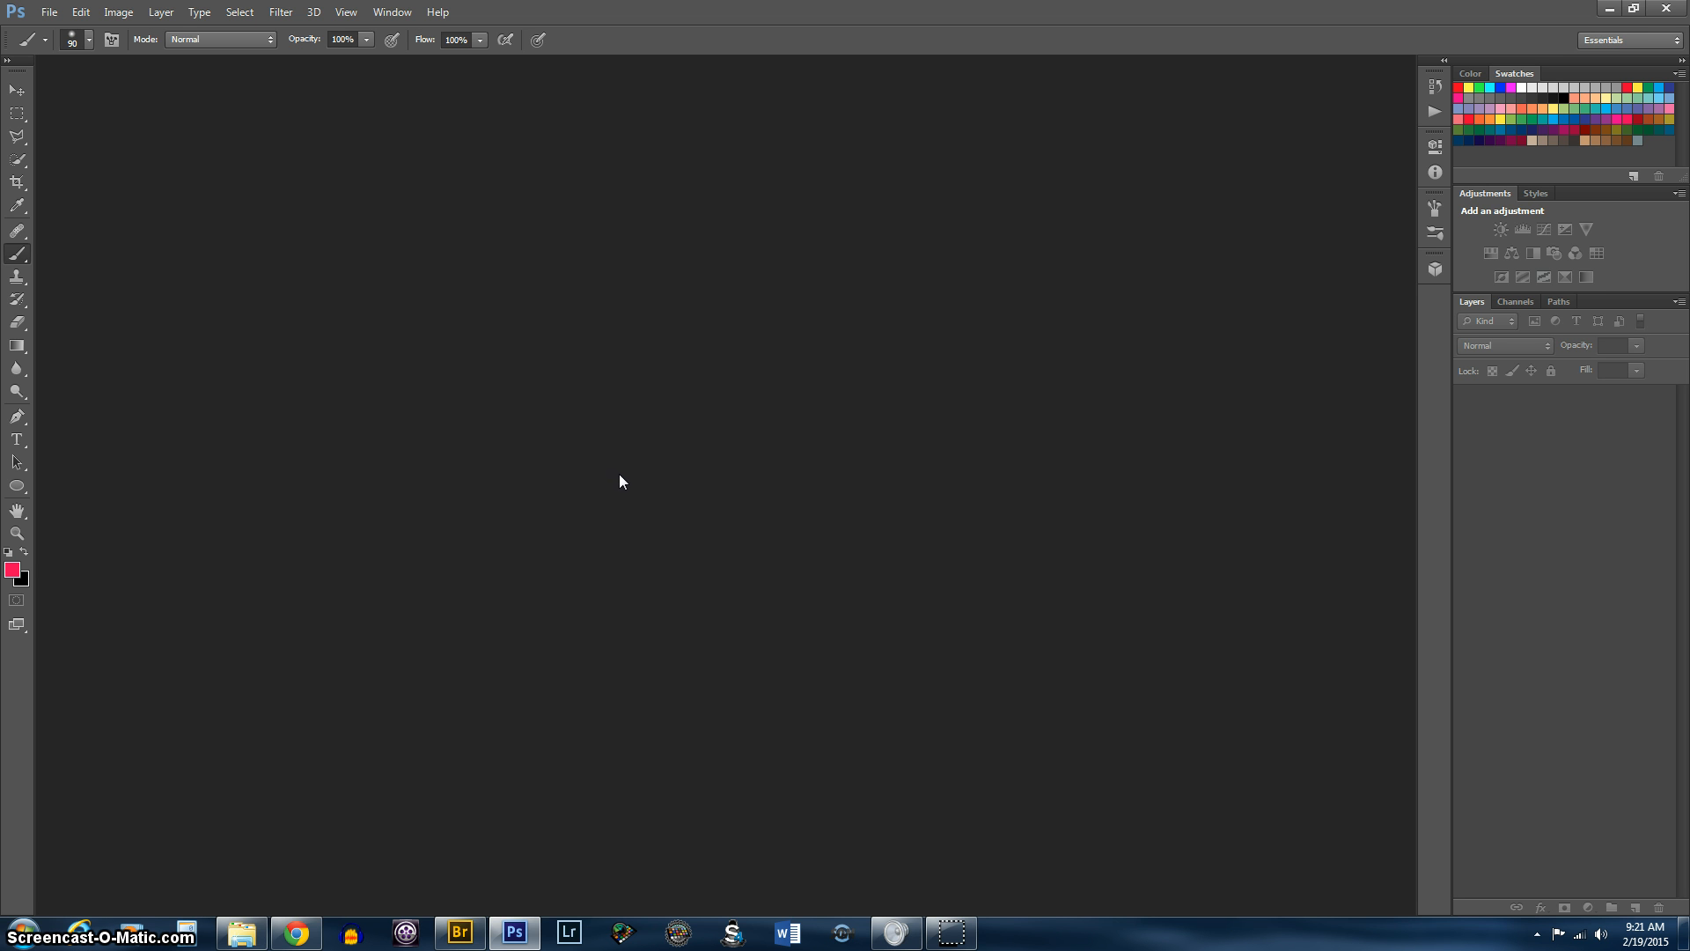
pyautogui.click(49, 12)
pyautogui.moveTo(170, 378)
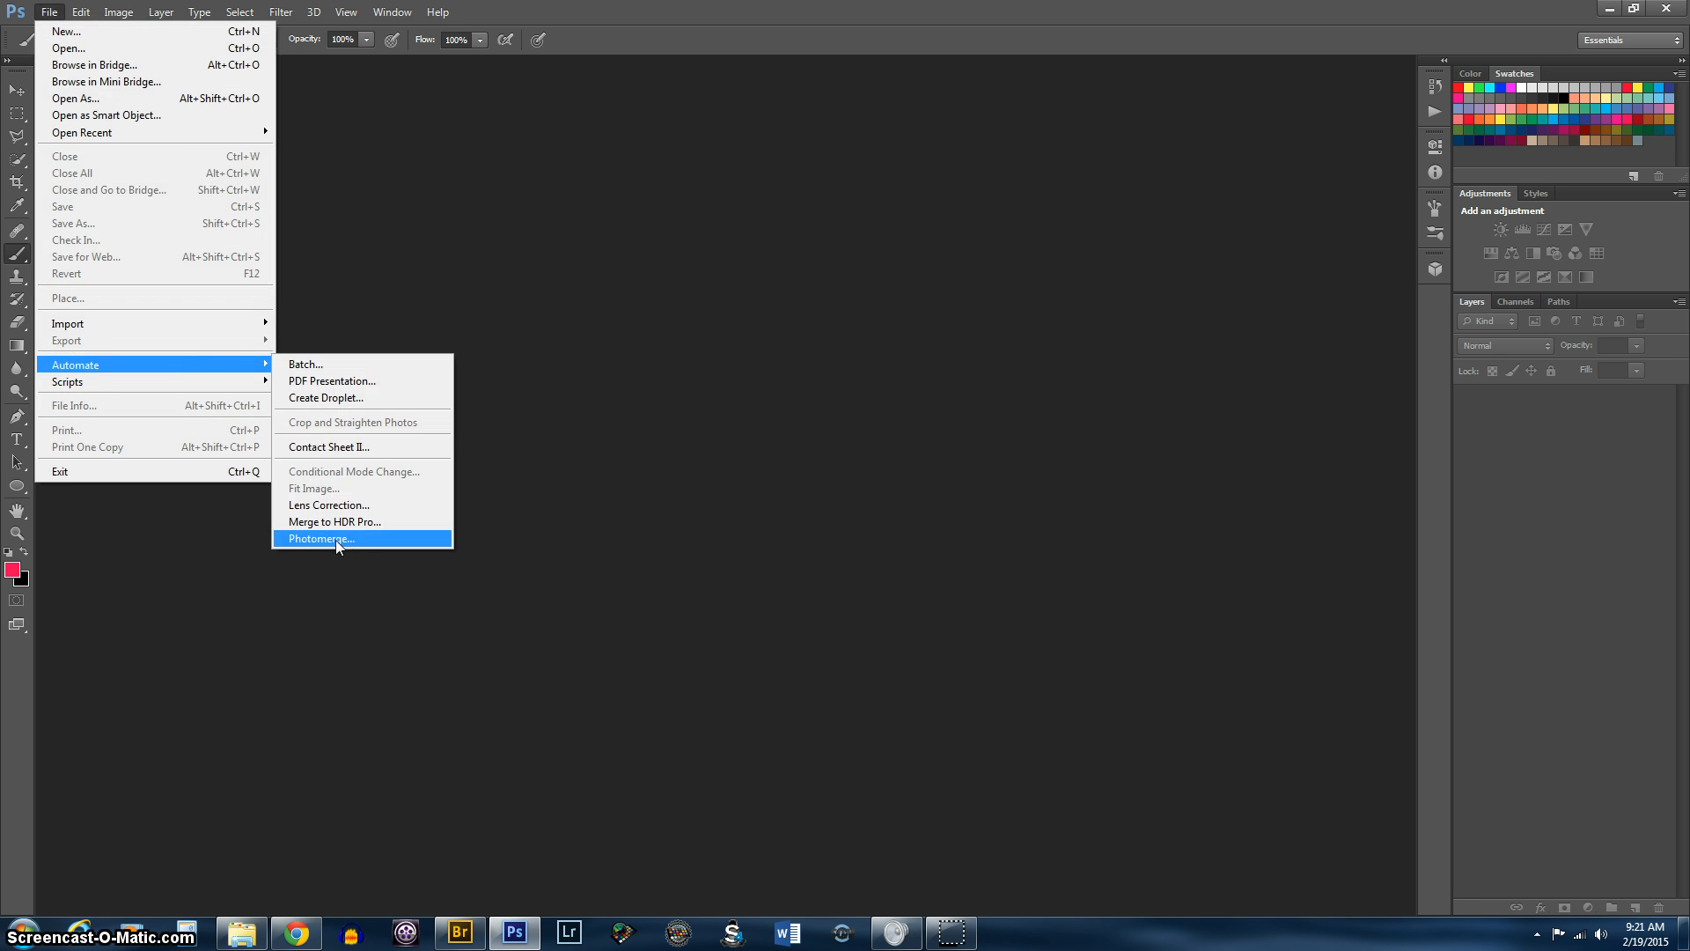
pyautogui.click(366, 539)
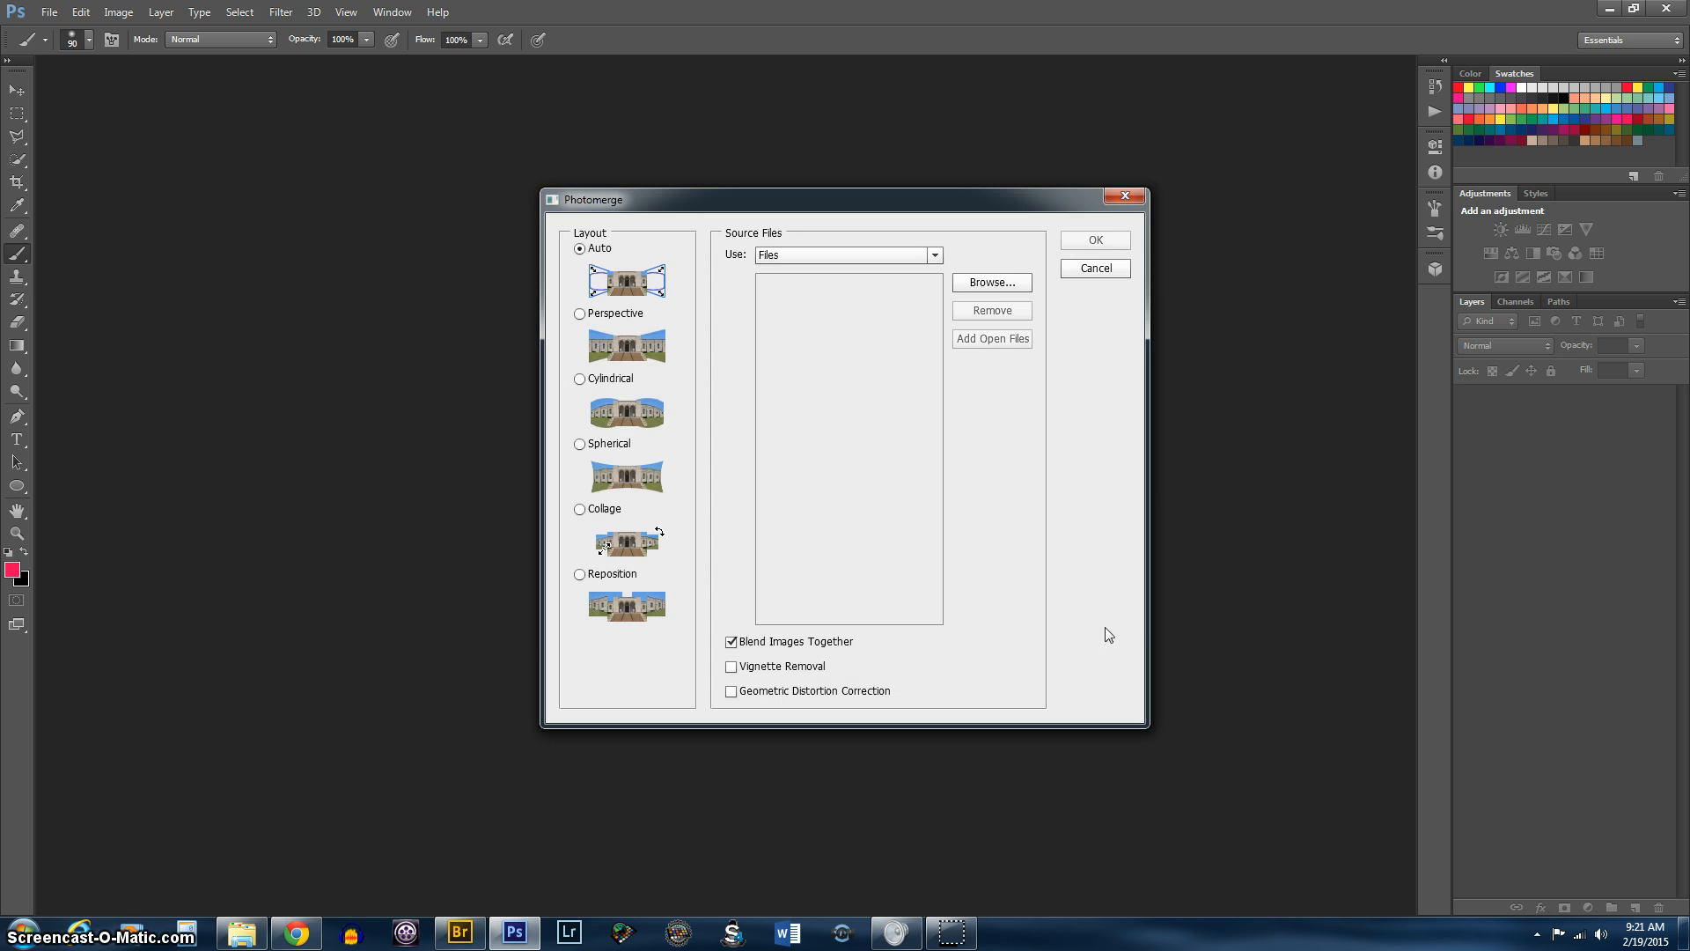
pyautogui.click(992, 282)
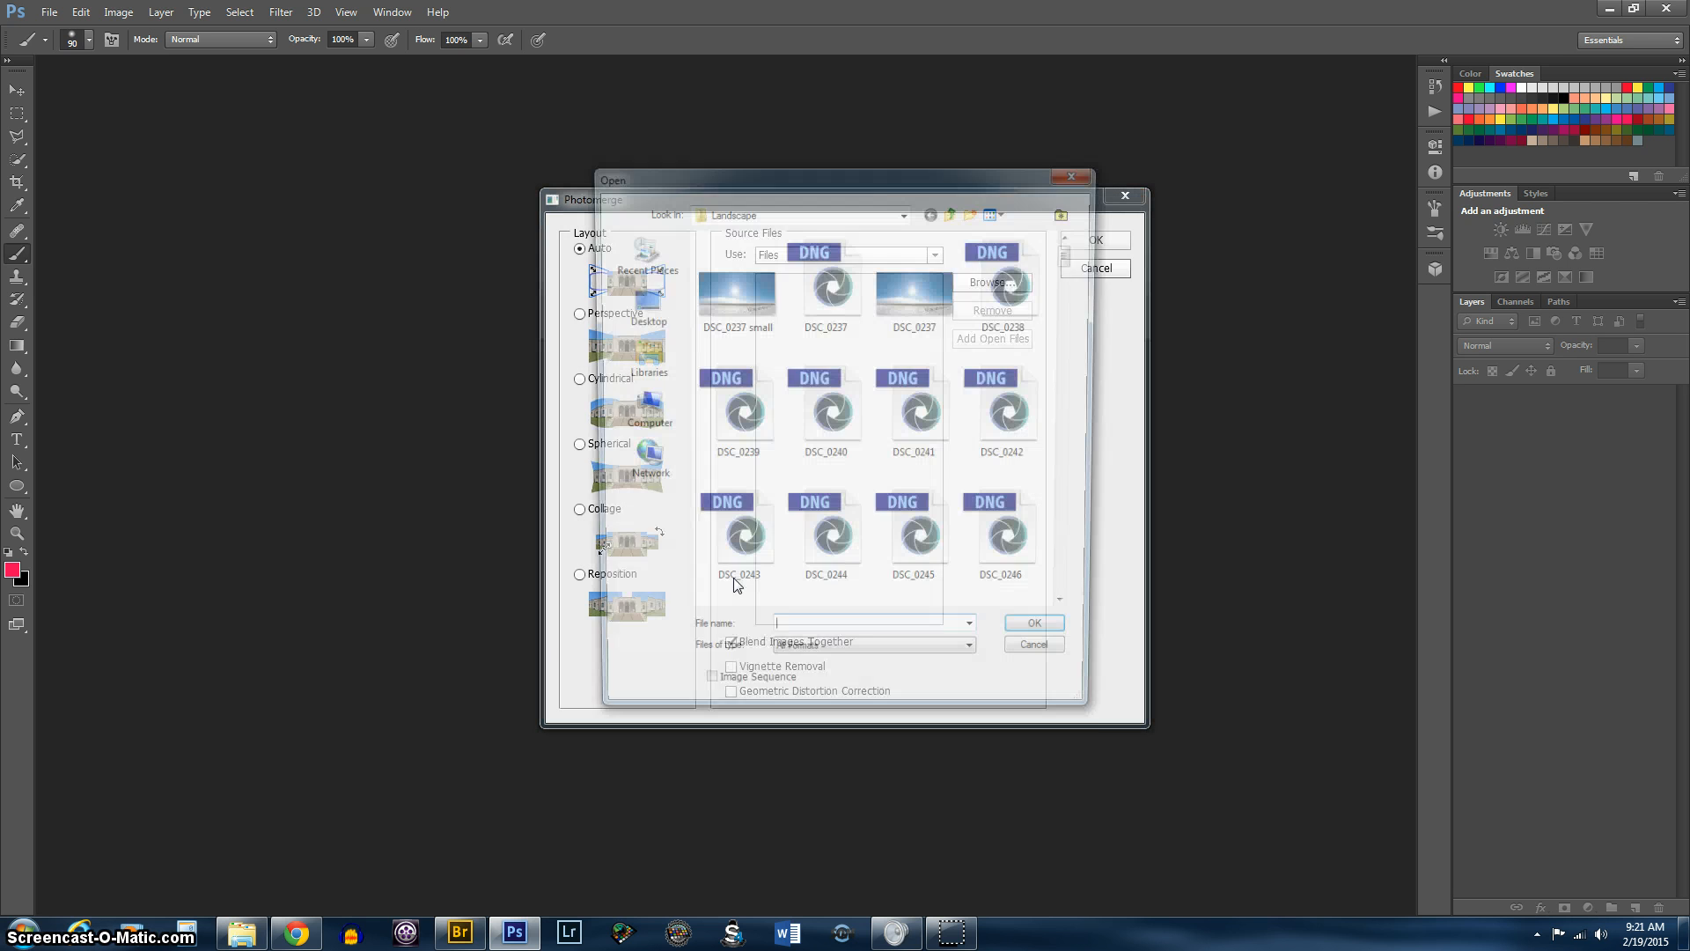
pyautogui.click(1047, 663)
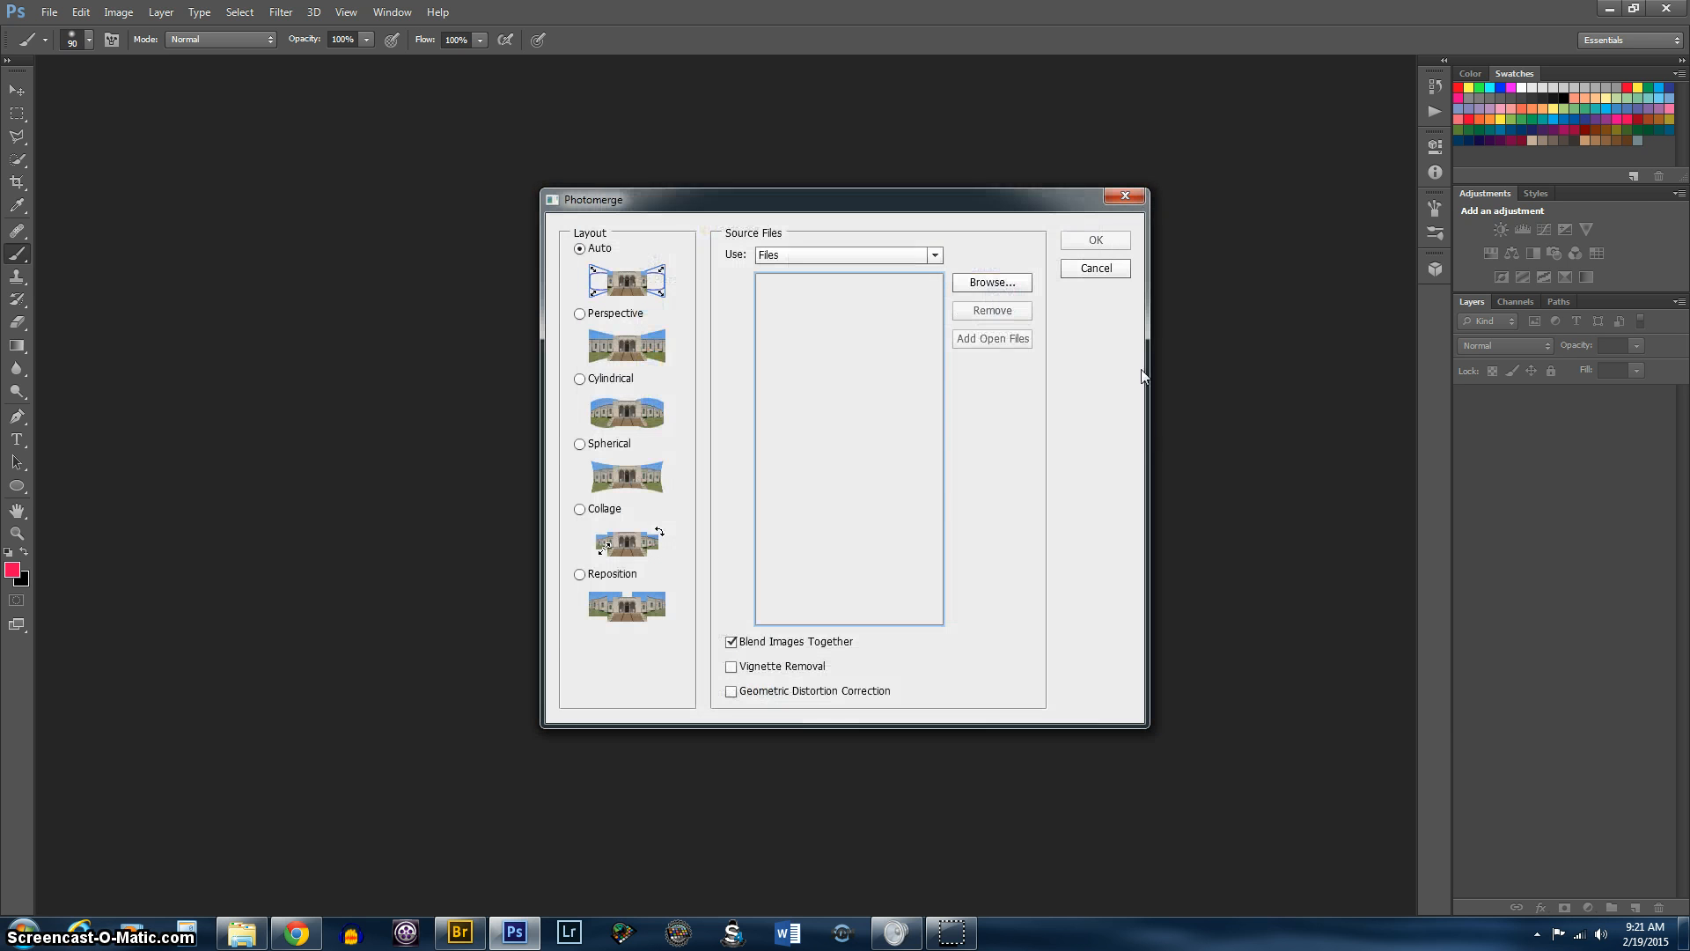
pyautogui.click(1097, 268)
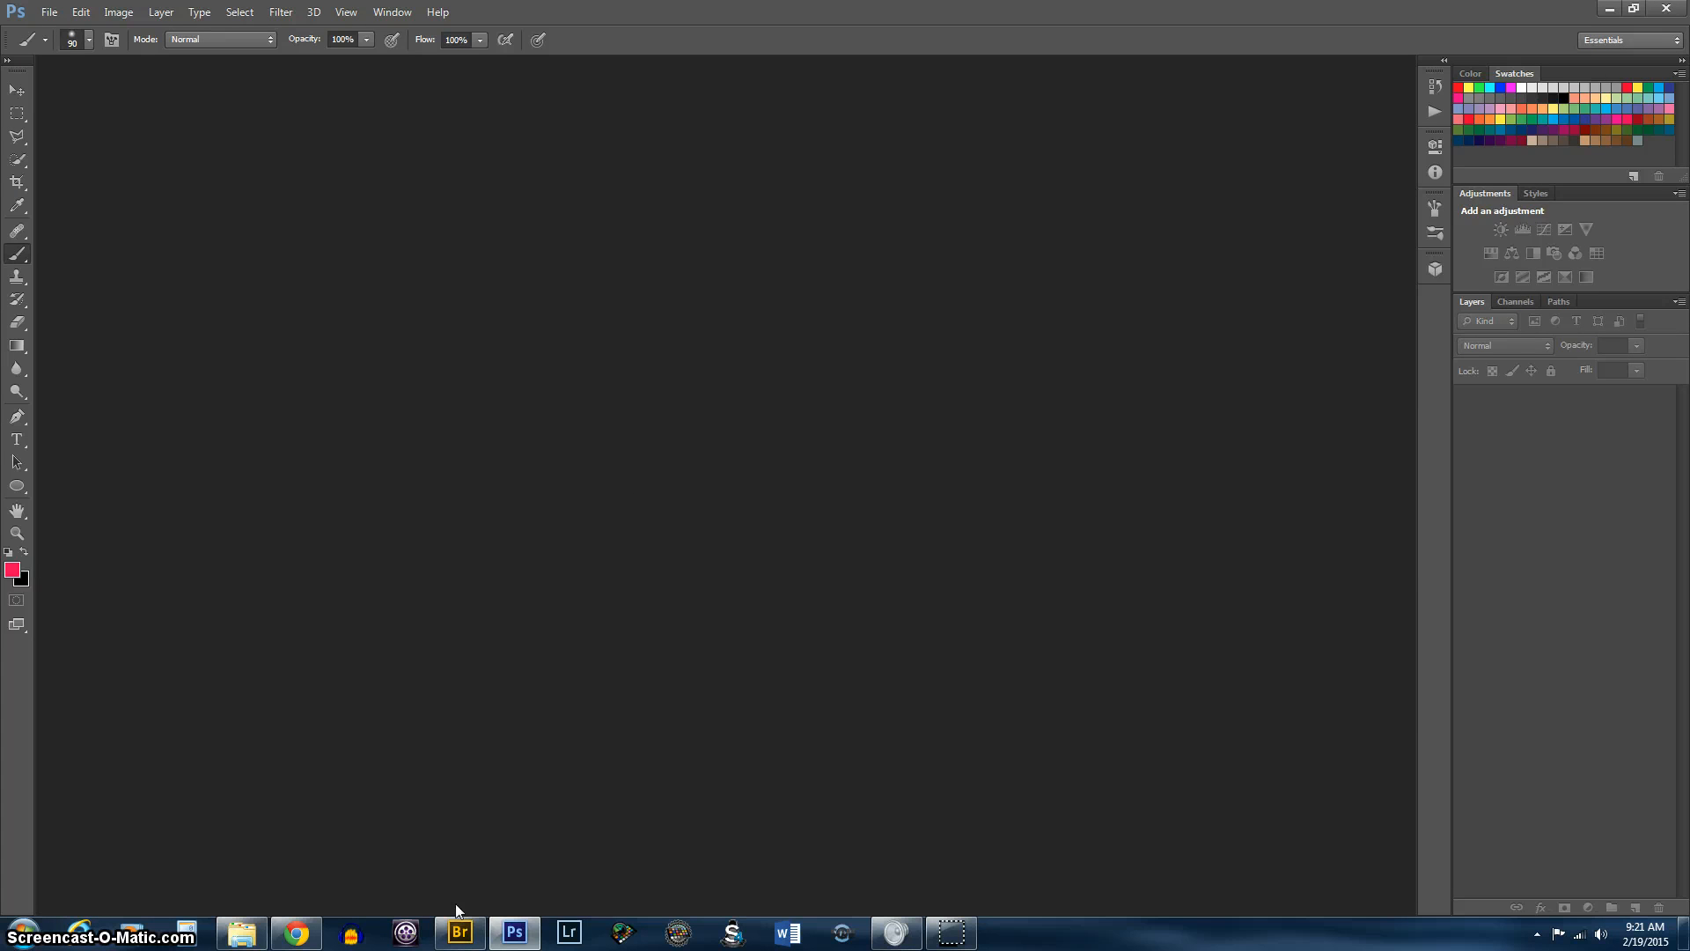
# Step: Switch to Adobe Bridge and inspect the ground and sky of DSC_1400-1.jpg at 100% with the preview loupe
pyautogui.click(459, 932)
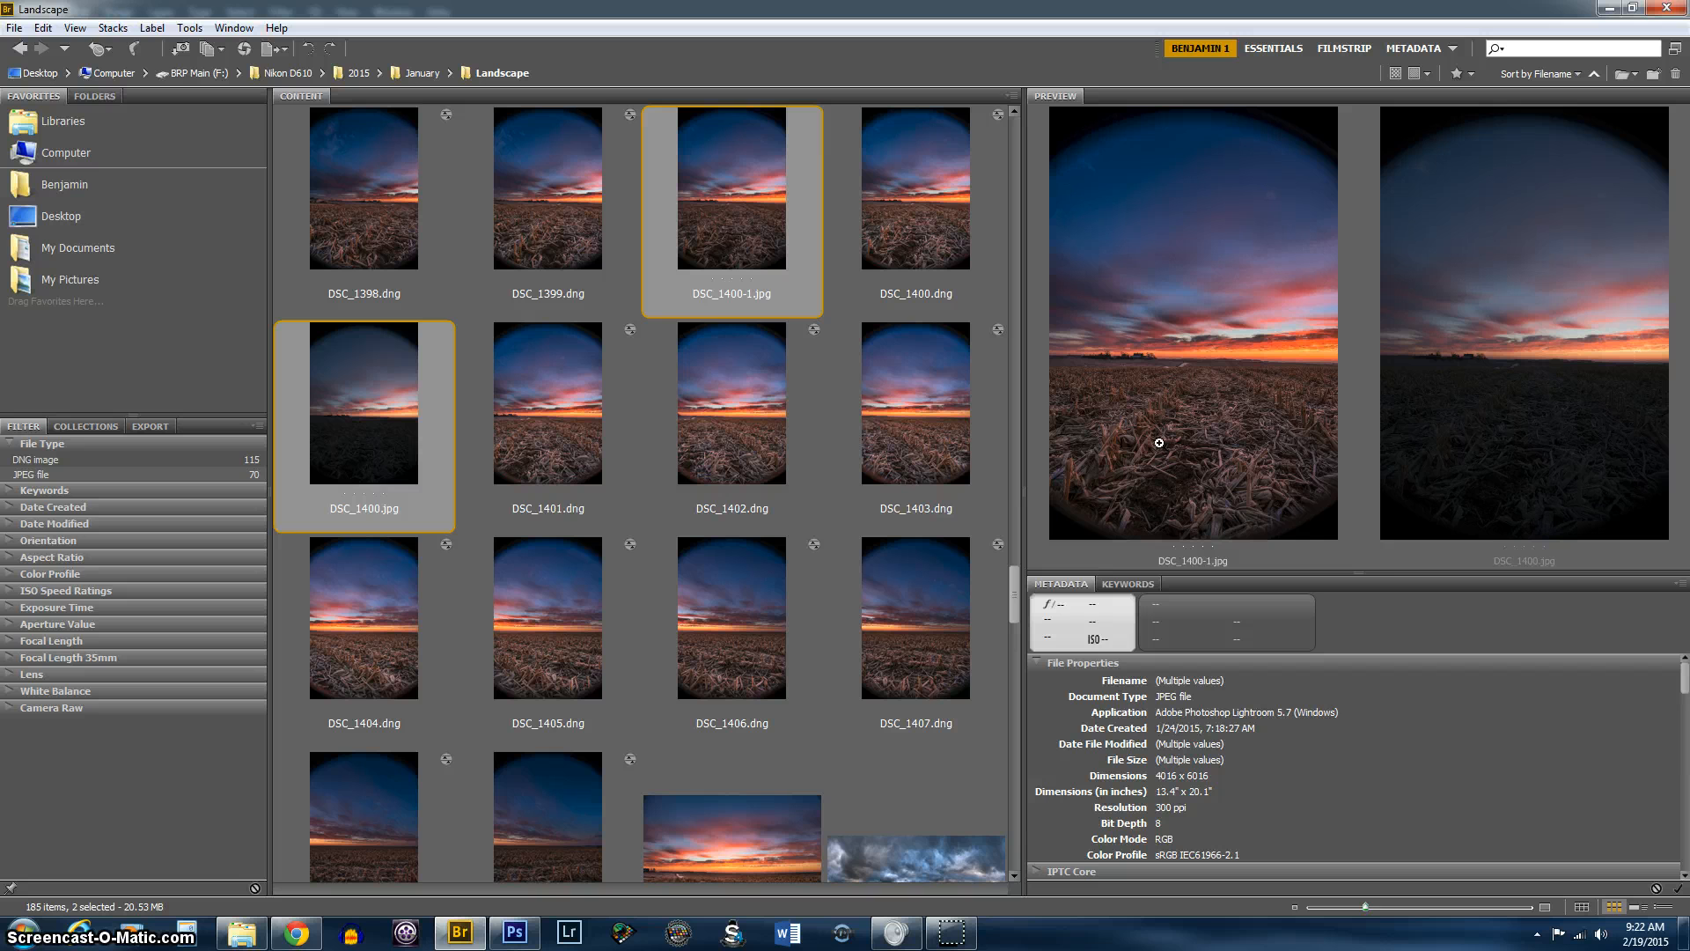
pyautogui.moveTo(1168, 435); pyautogui.dragTo(1124, 378)
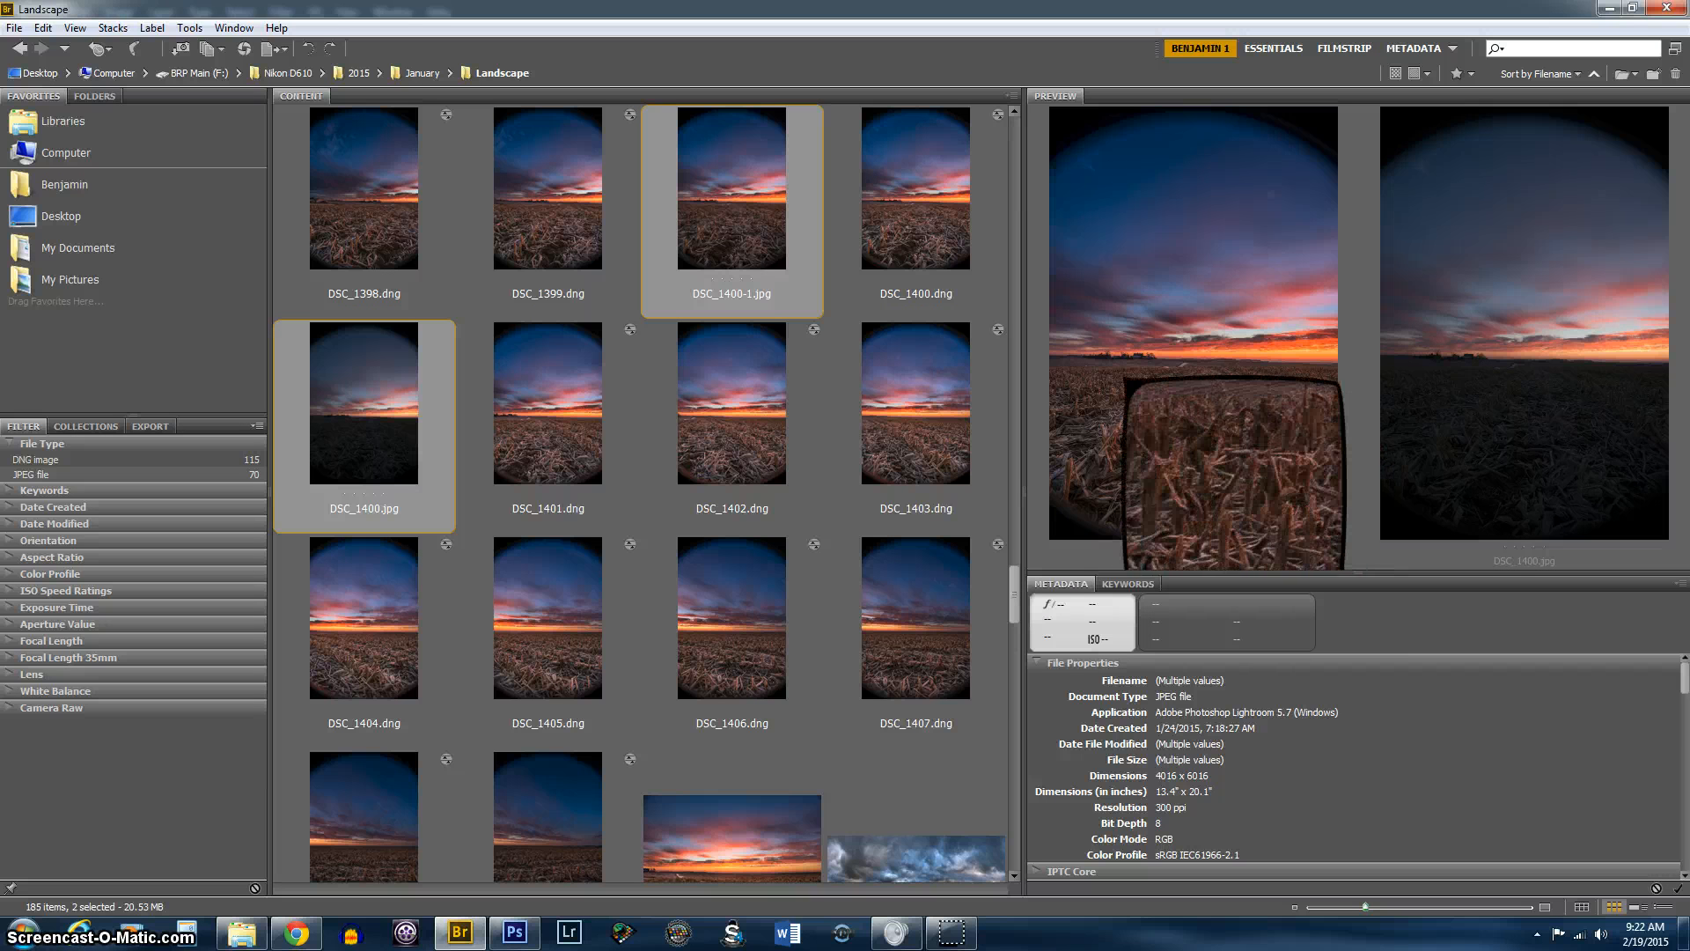
pyautogui.click(1115, 290)
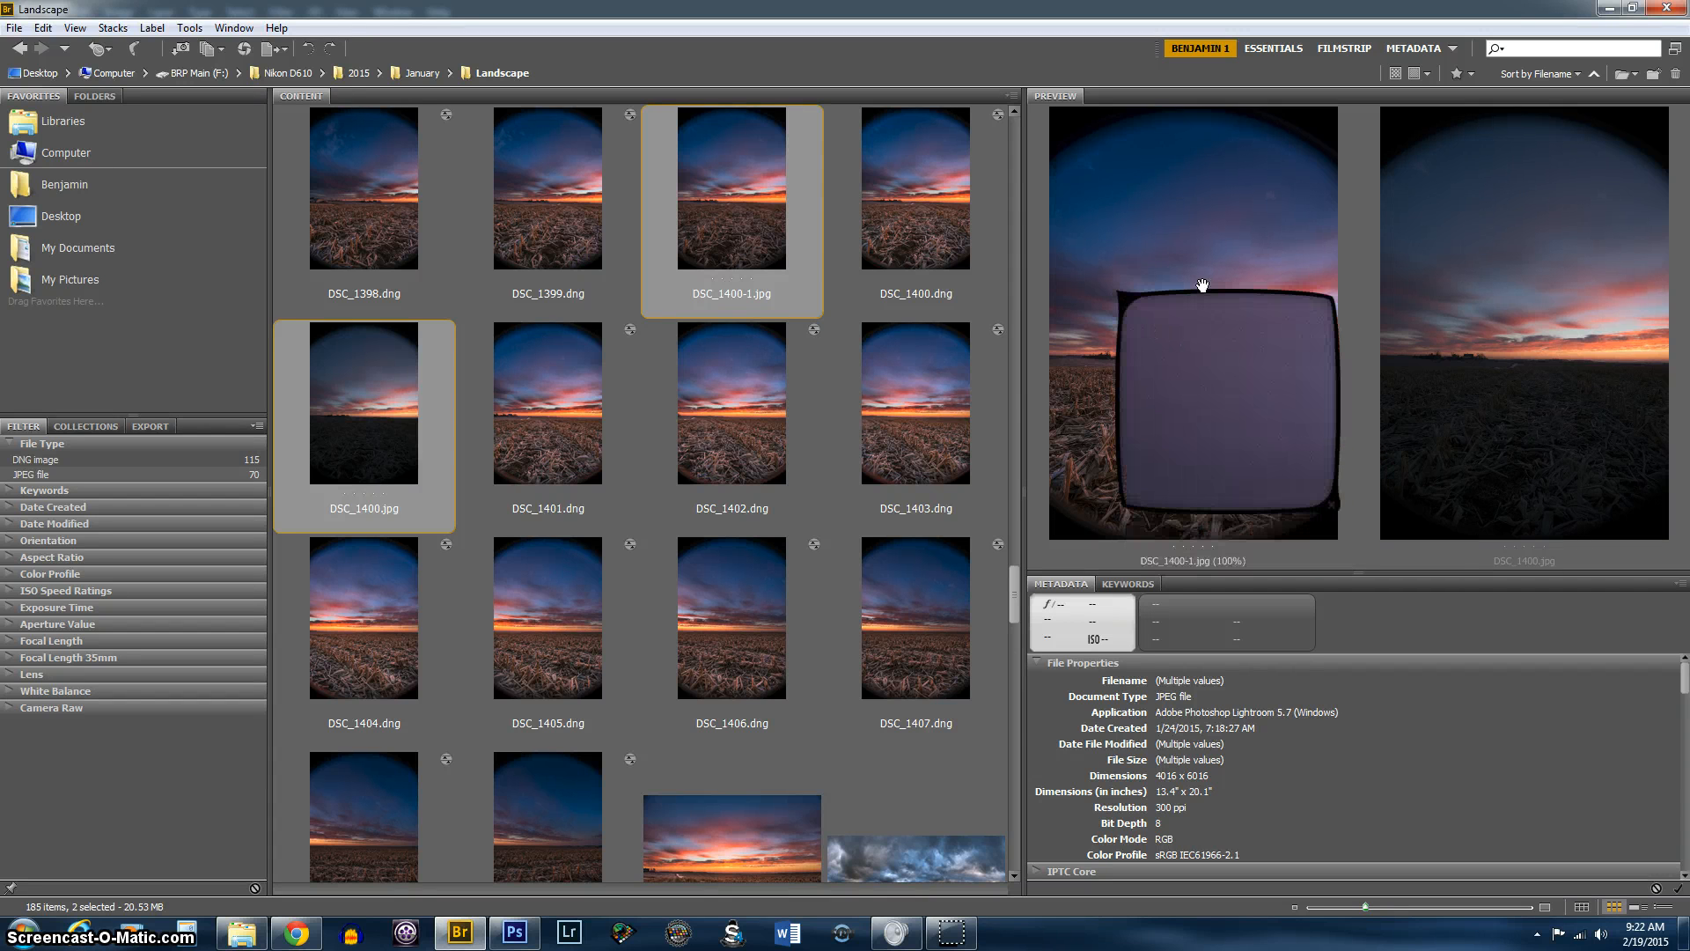
pyautogui.click(1109, 332)
pyautogui.click(1081, 422)
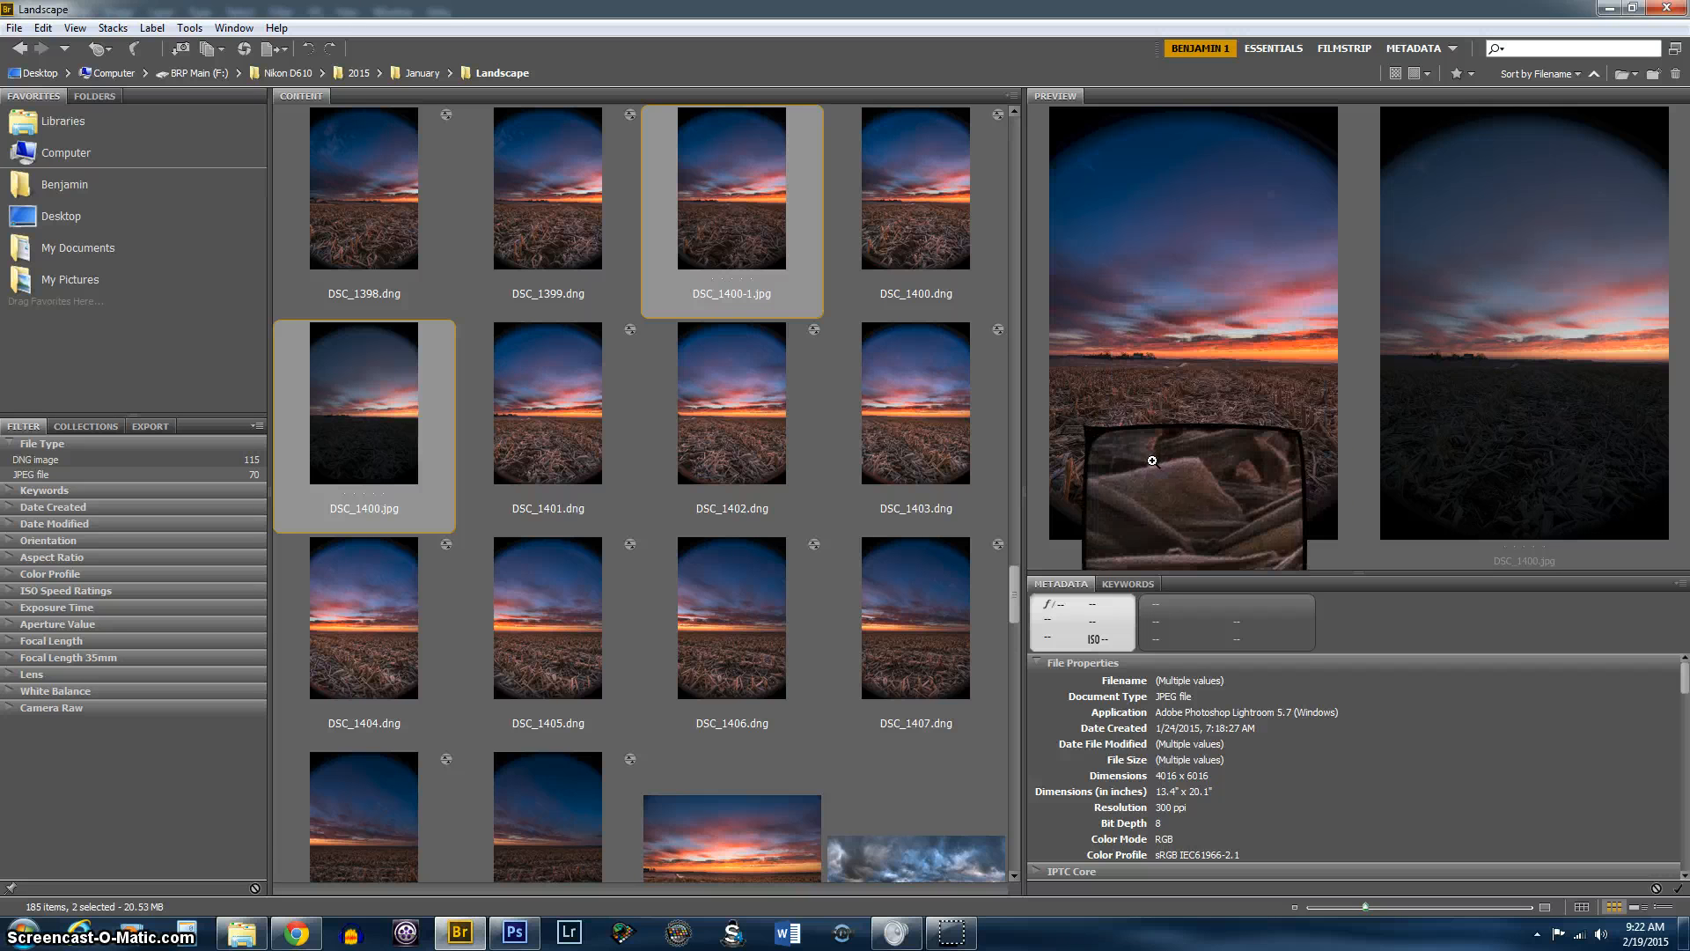
pyautogui.click(1150, 452)
# Step: Select the DNG files from DSC_1397.dng through DSC_1409.dng, leaving the JPG files in that range out of the selection
pyautogui.scroll(3, 745, 397)
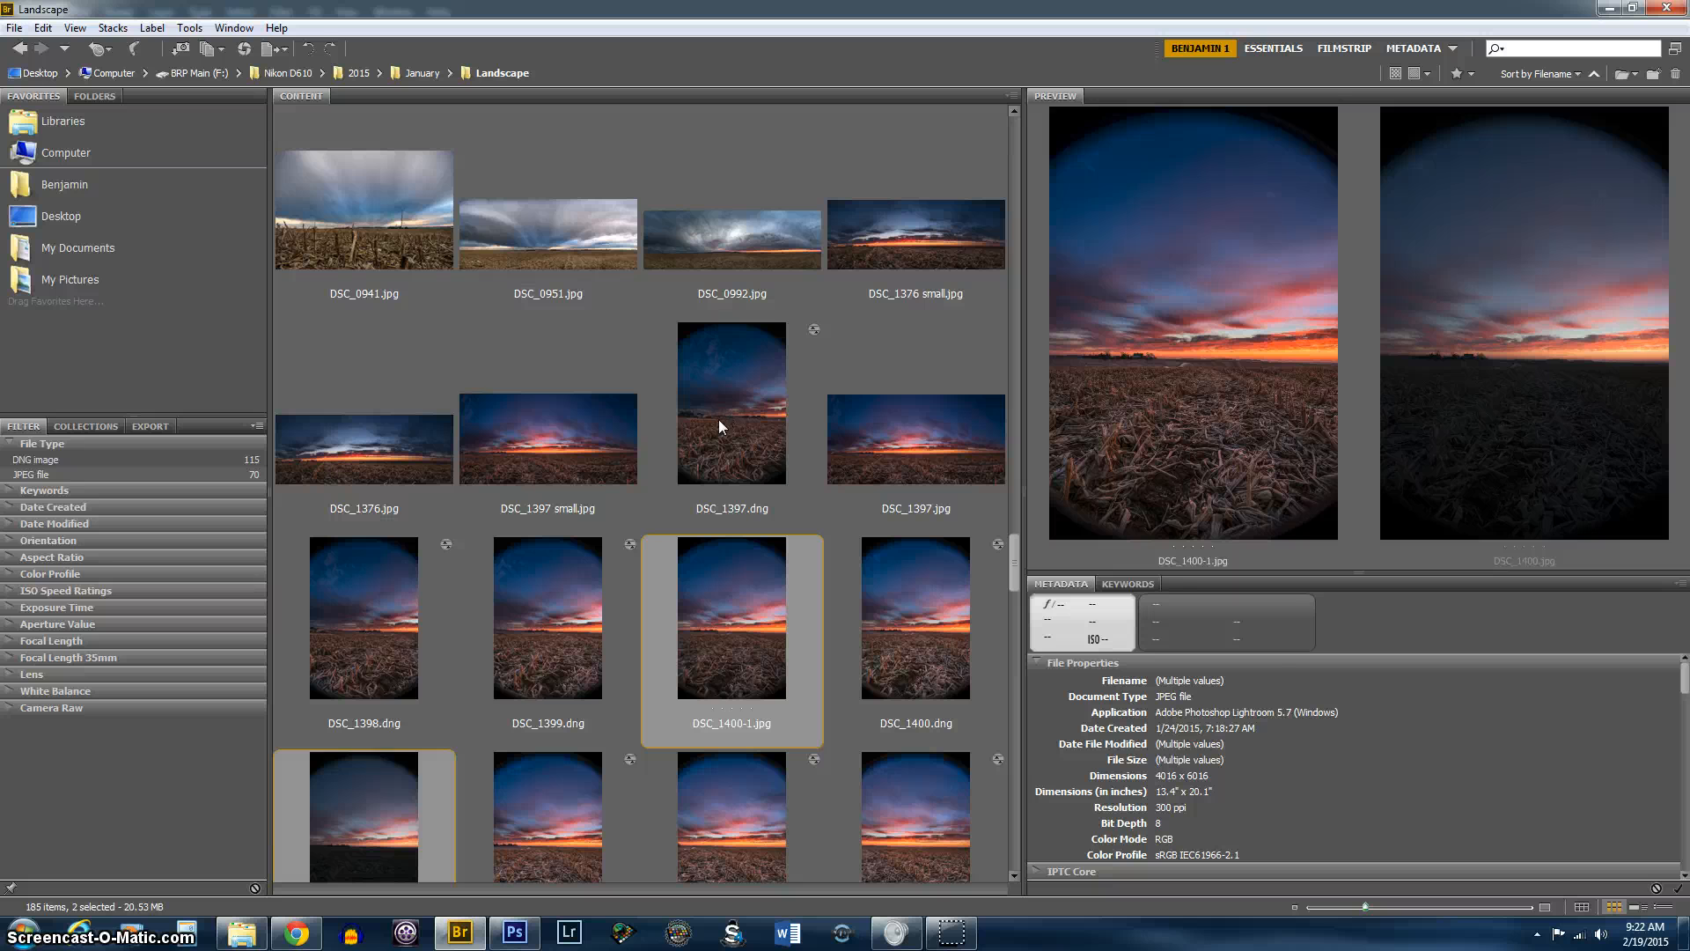
pyautogui.click(718, 420)
pyautogui.scroll(-2, 694, 483)
pyautogui.scroll(-4, 693, 493)
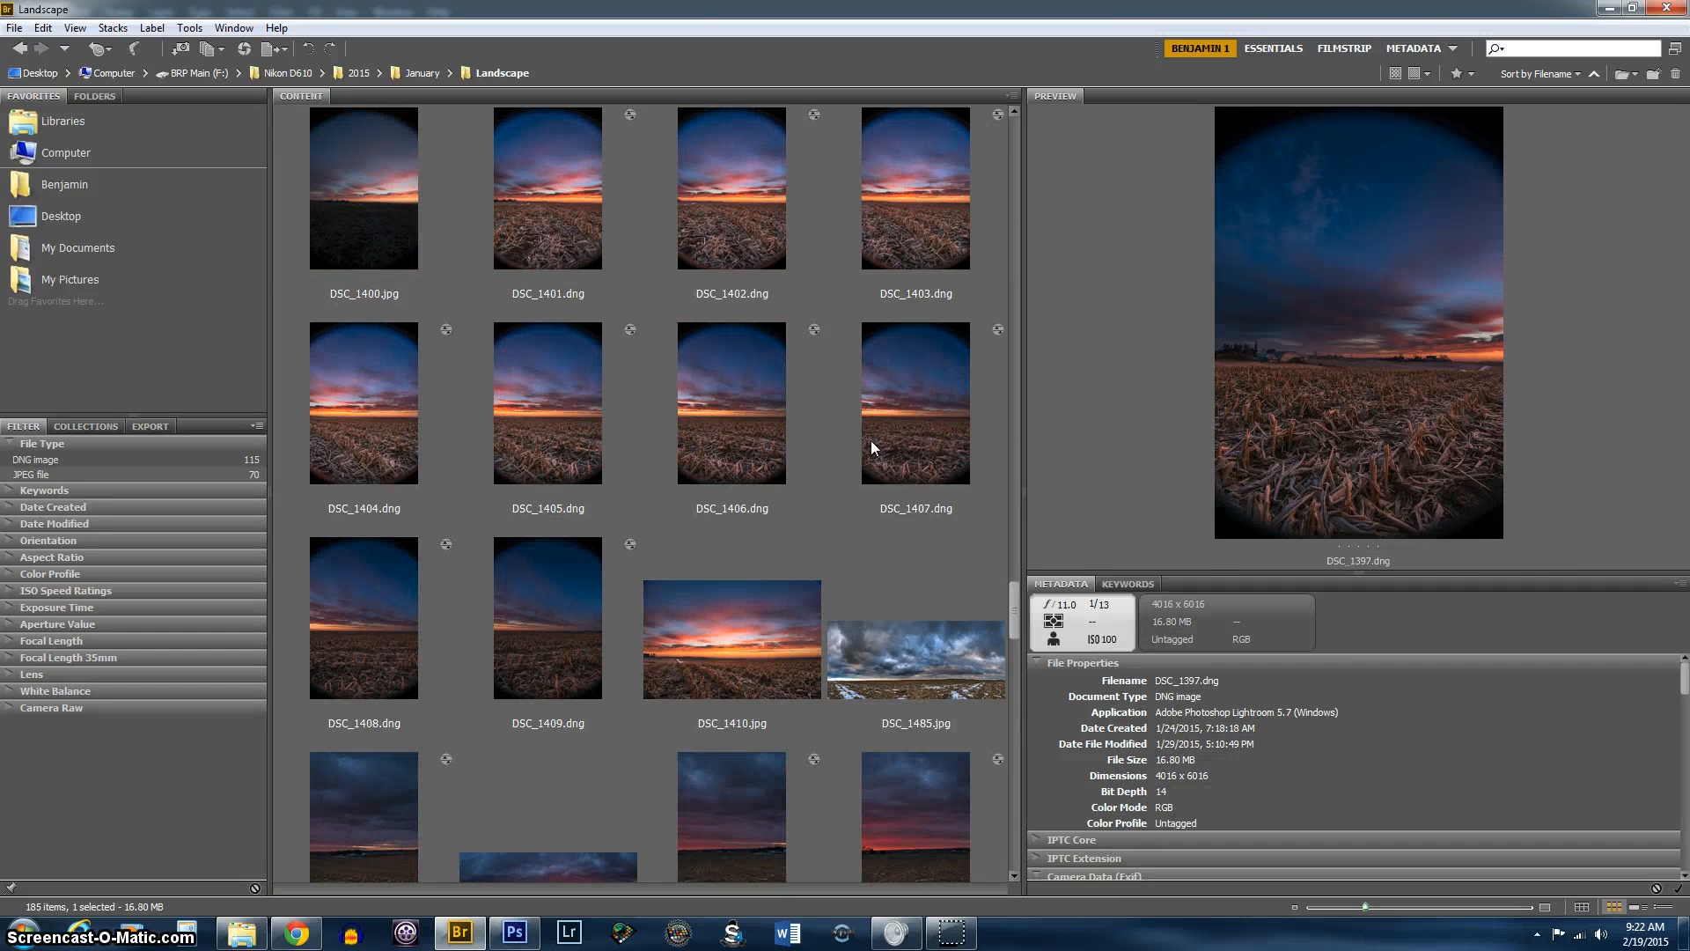
pyautogui.scroll(2, 879, 449)
pyautogui.scroll(-2, 872, 453)
pyautogui.keyDown('shift'); pyautogui.click(551, 645); pyautogui.keyUp('shift')
pyautogui.scroll(4, 546, 619)
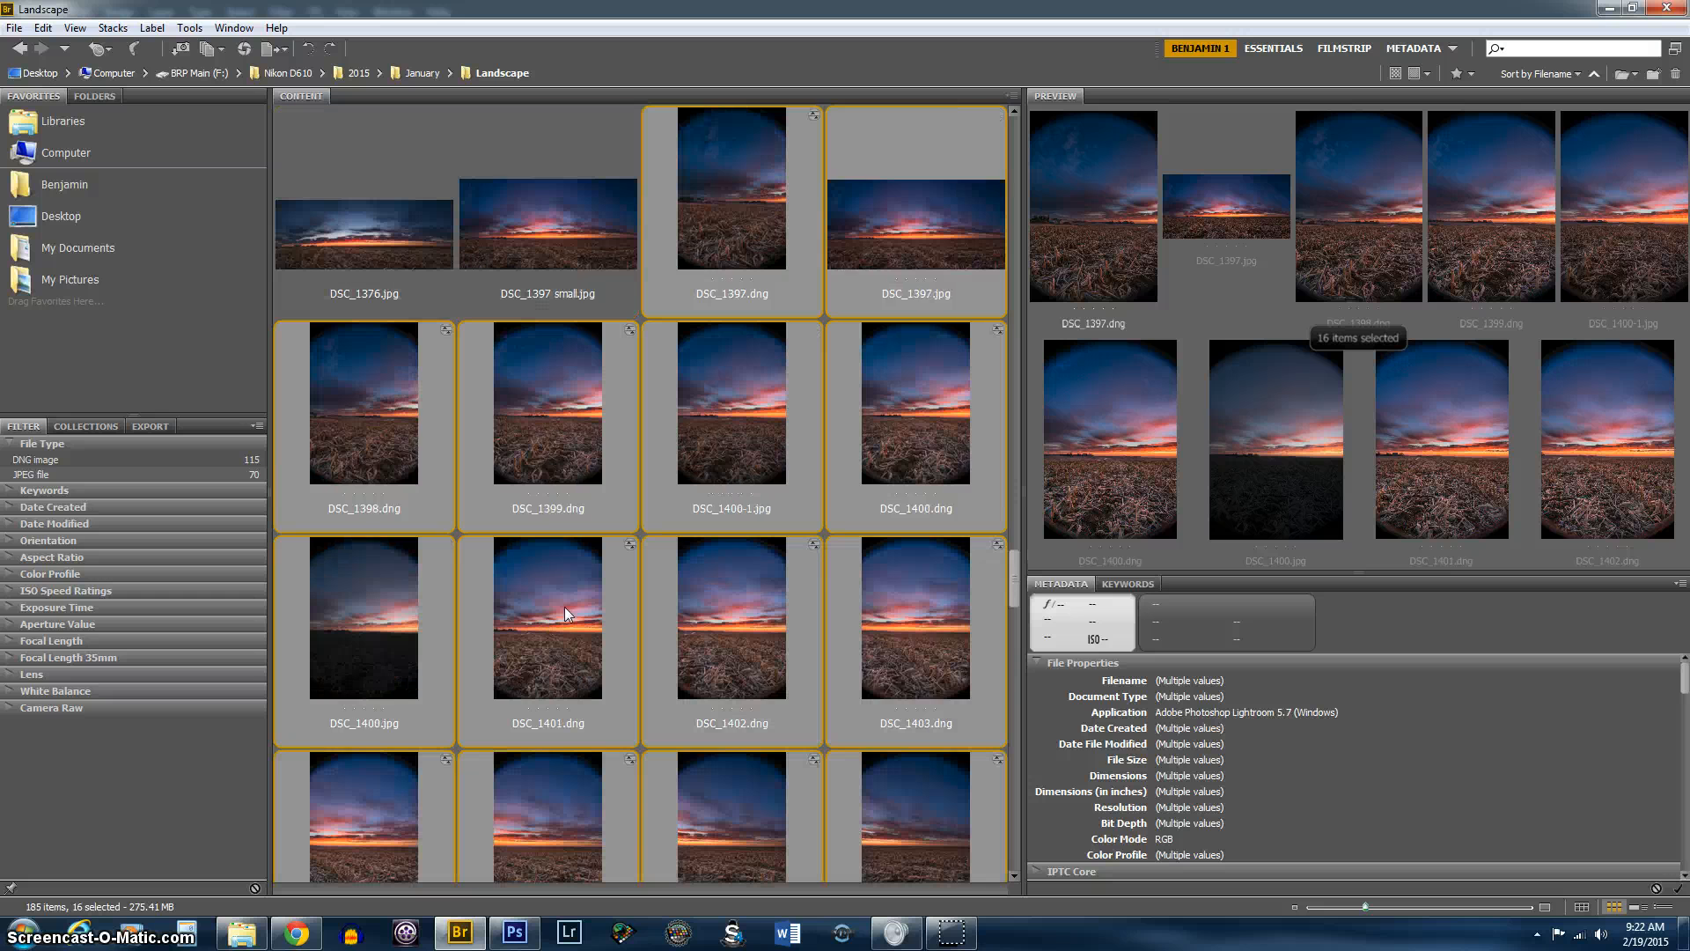
pyautogui.keyDown('ctrl'); pyautogui.click(931, 247); pyautogui.keyUp('ctrl')
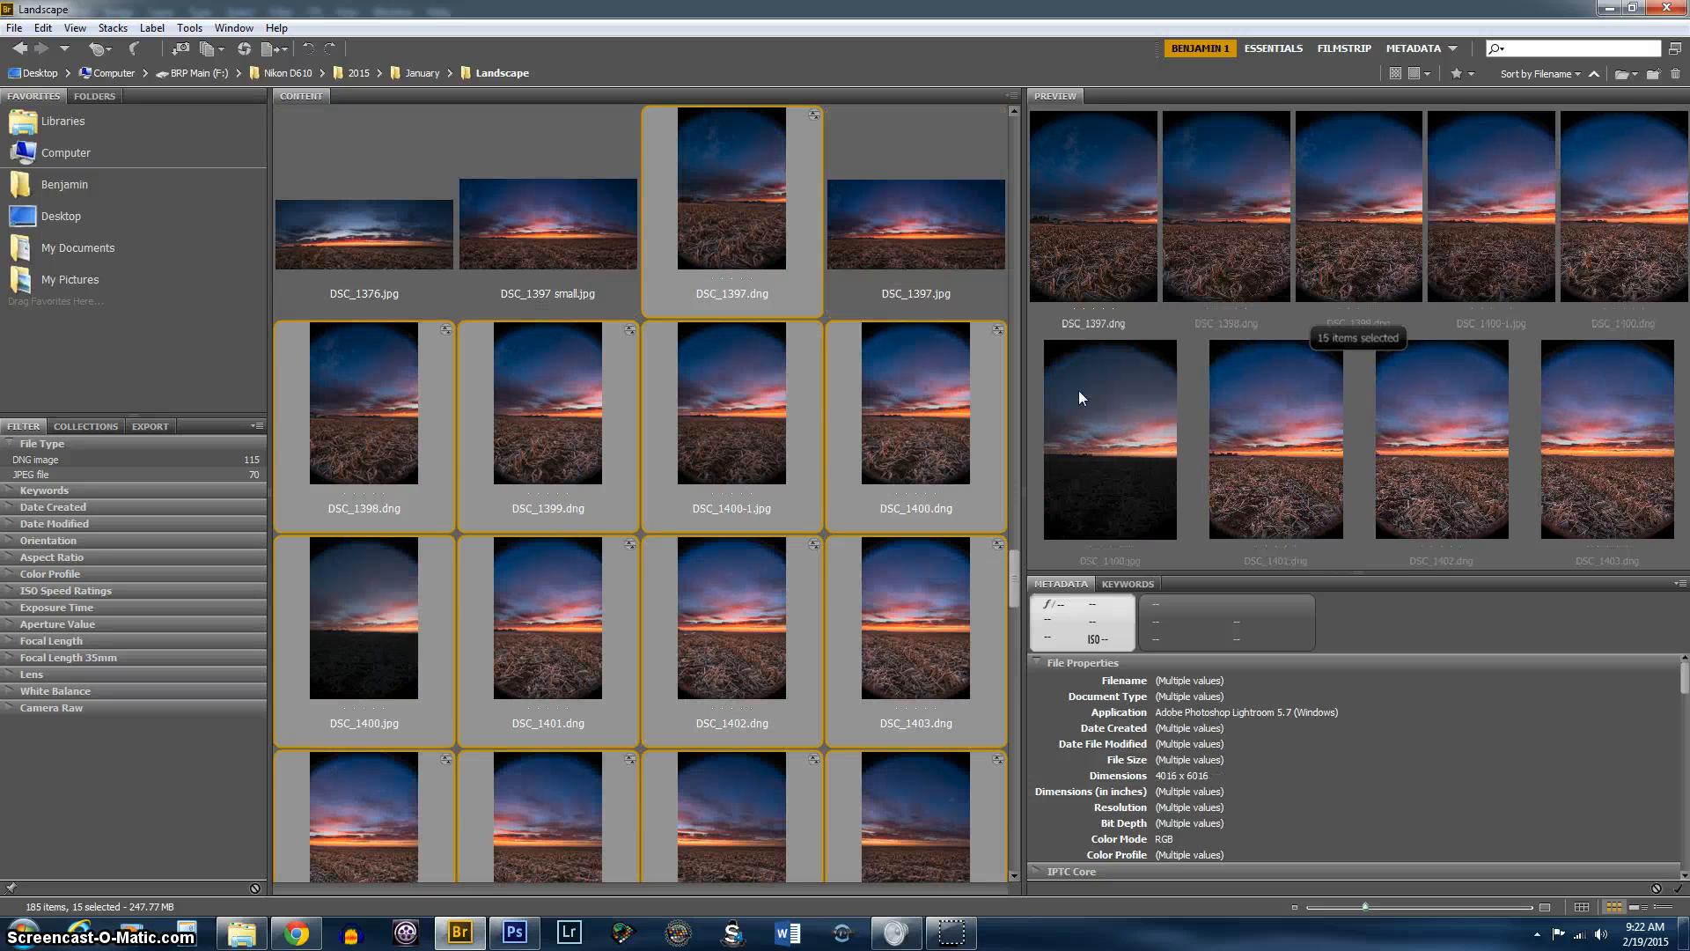
pyautogui.keyDown('ctrl'); pyautogui.click(750, 425); pyautogui.keyUp('ctrl')
pyautogui.keyDown('ctrl'); pyautogui.click(385, 625); pyautogui.keyUp('ctrl')
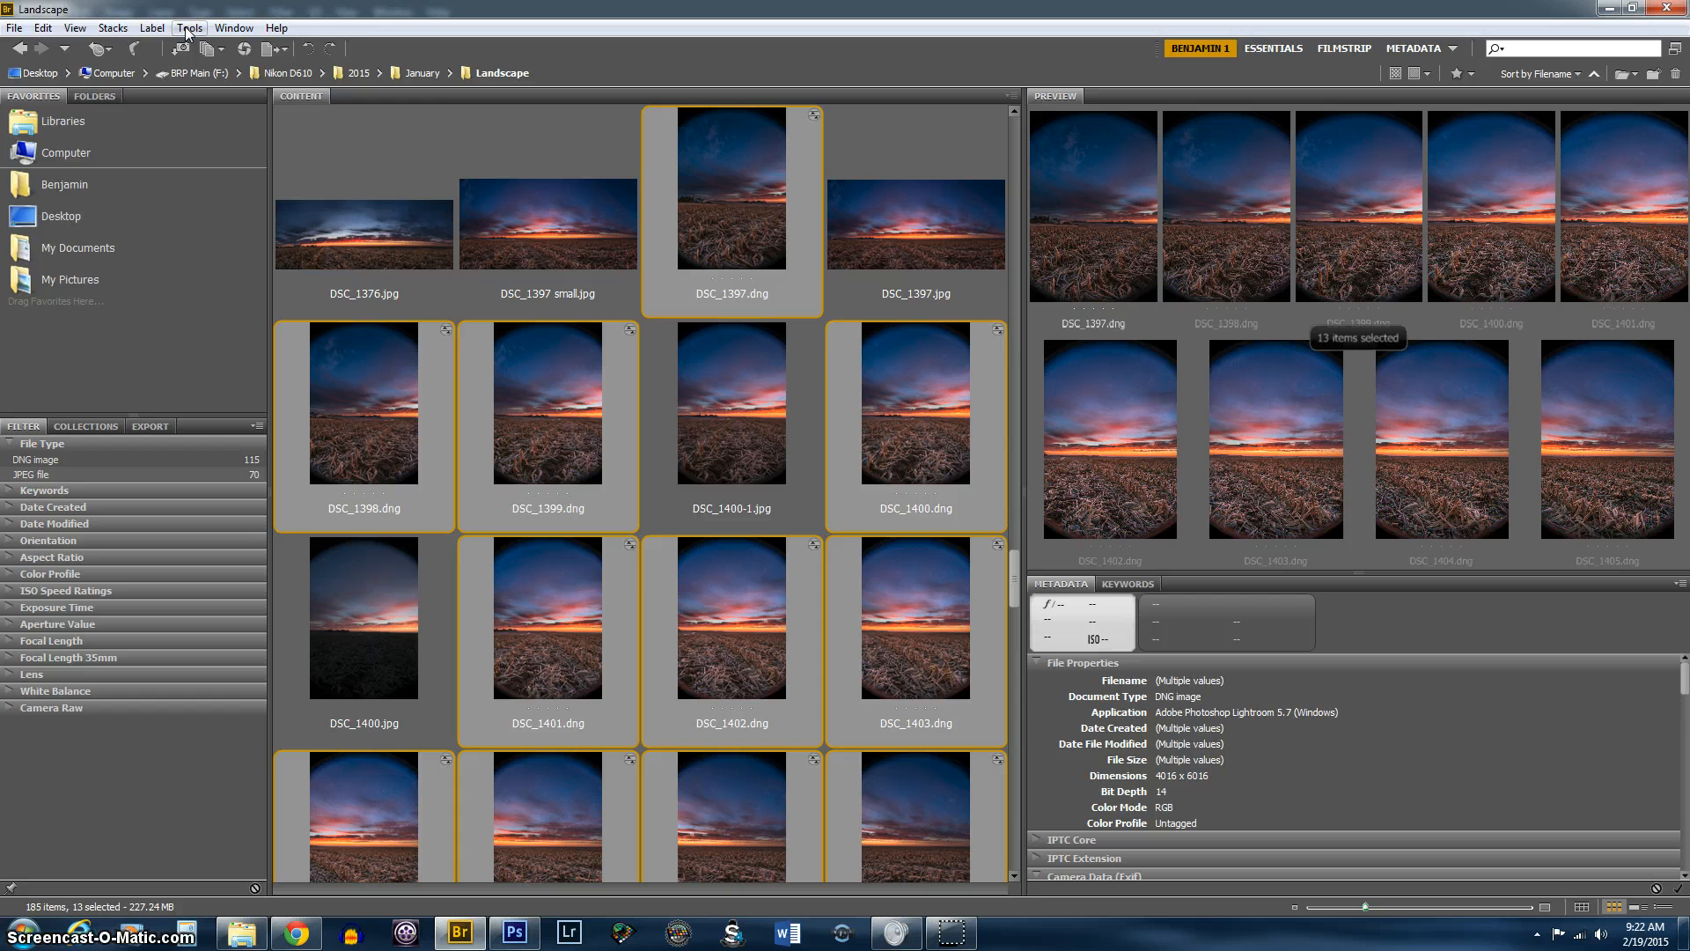
# Step: Photomerge the selected DNG files in Photoshop using the Auto layout with Blend Images Together enabled
pyautogui.click(188, 29)
pyautogui.moveTo(293, 190)
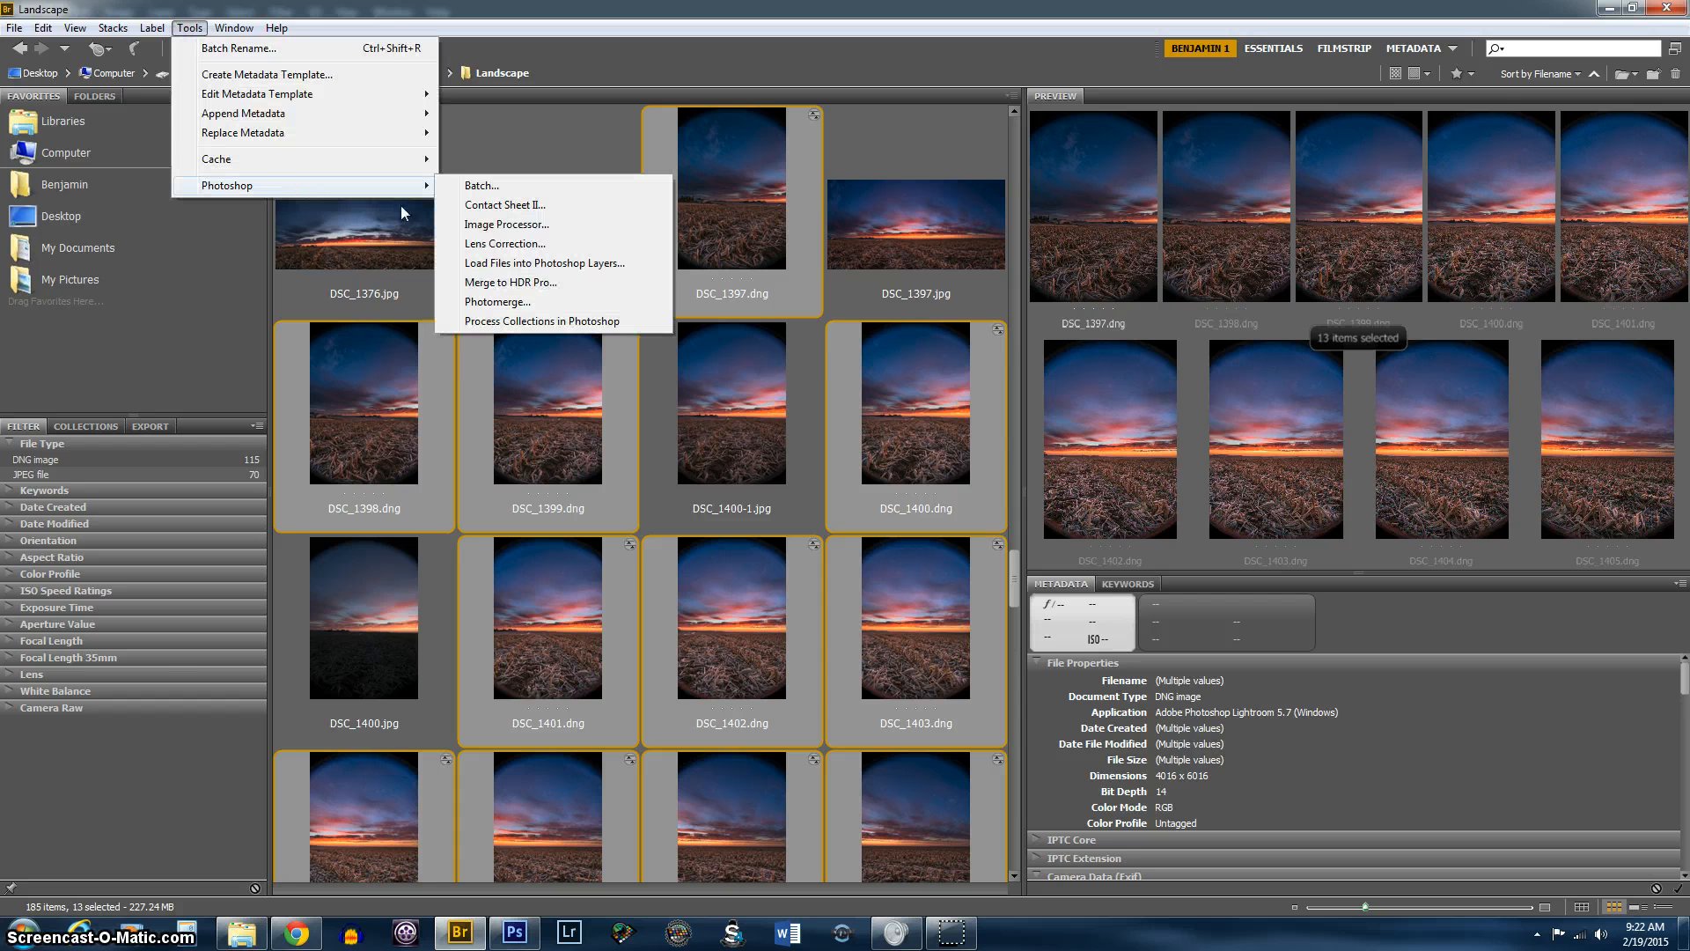
pyautogui.click(495, 303)
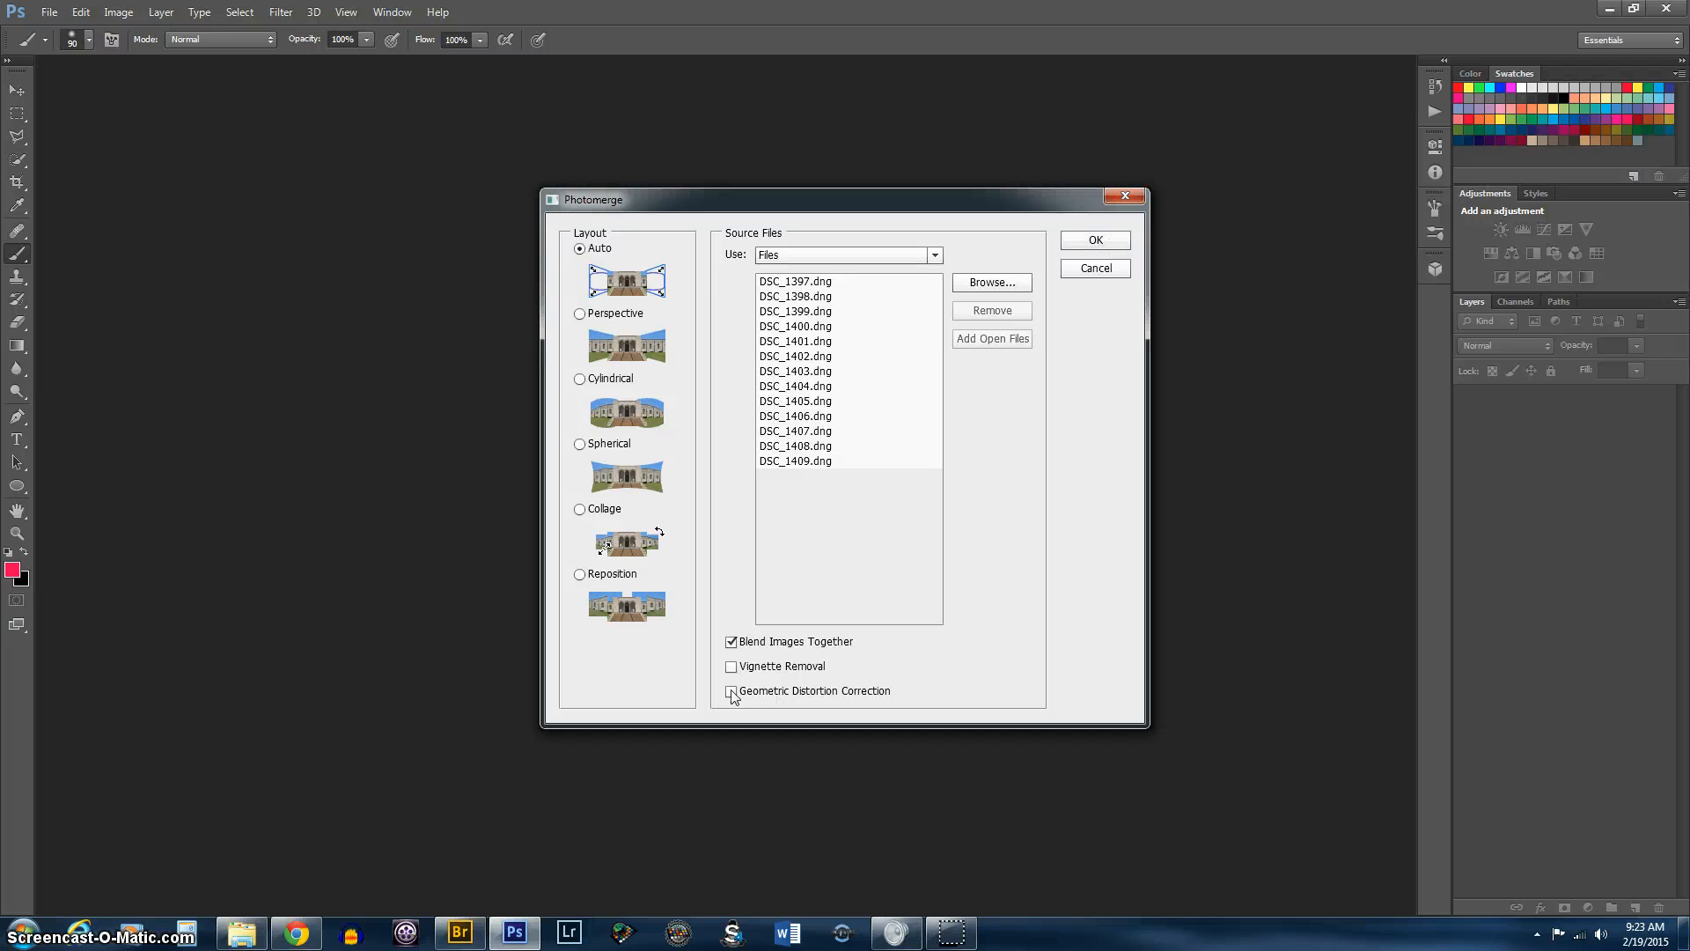
pyautogui.click(1076, 243)
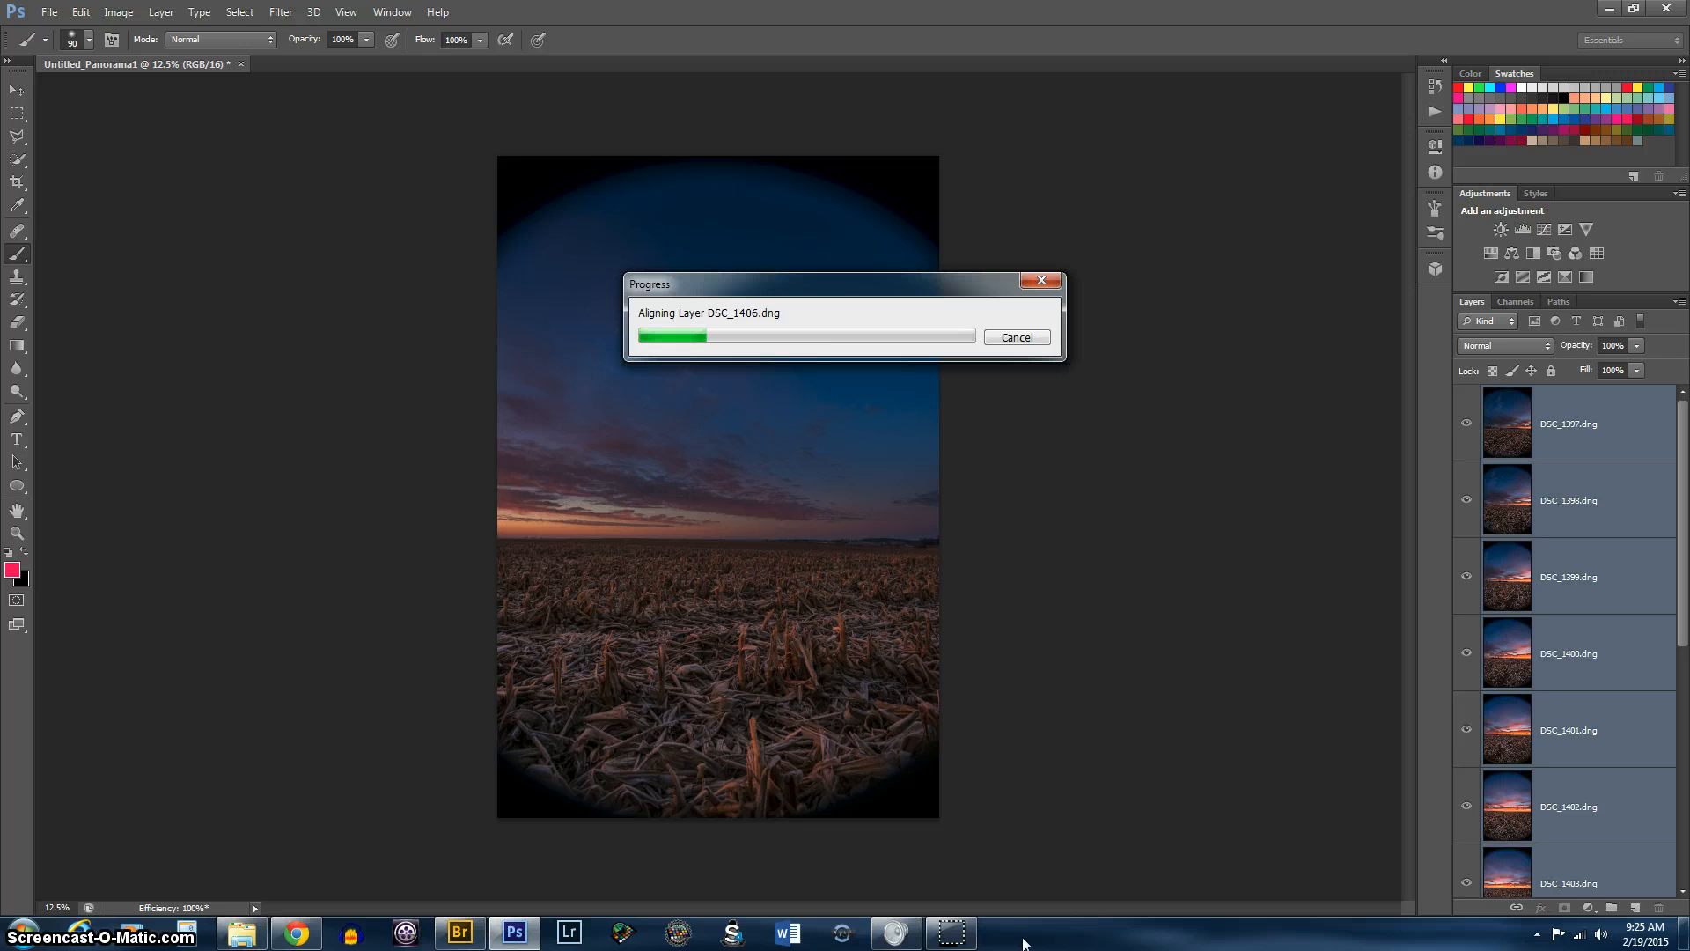
# Step: Merge all of the masked panorama layers into a single layer
pyautogui.moveTo(954, 934)
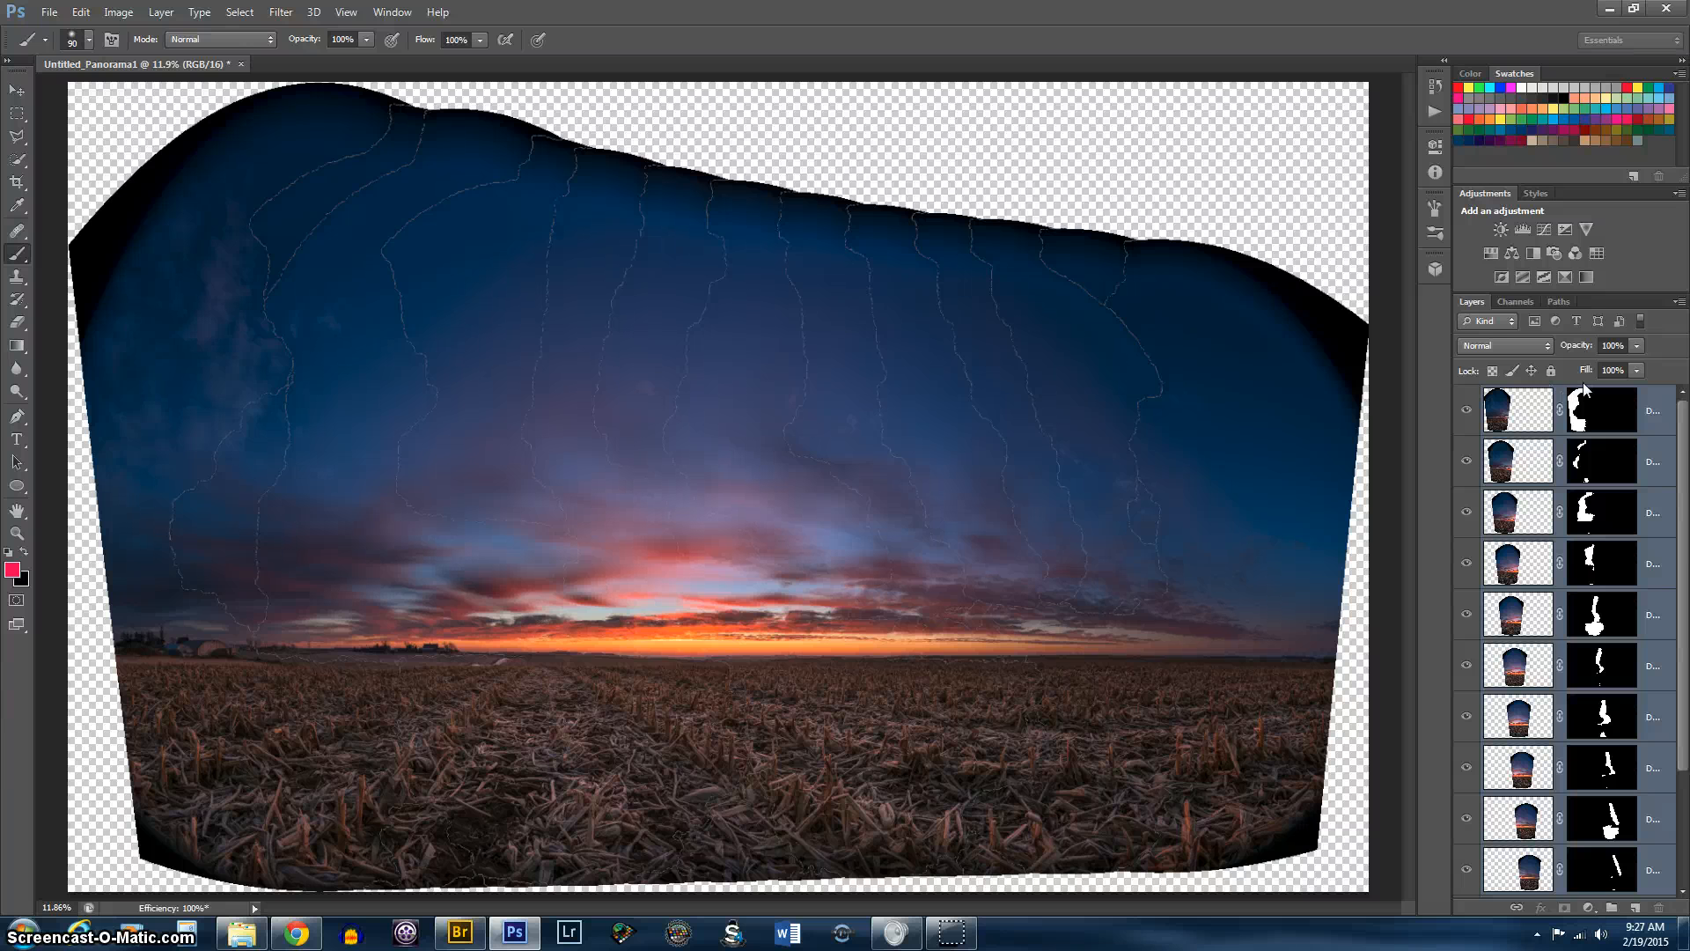
pyautogui.scroll(-3, 1584, 675)
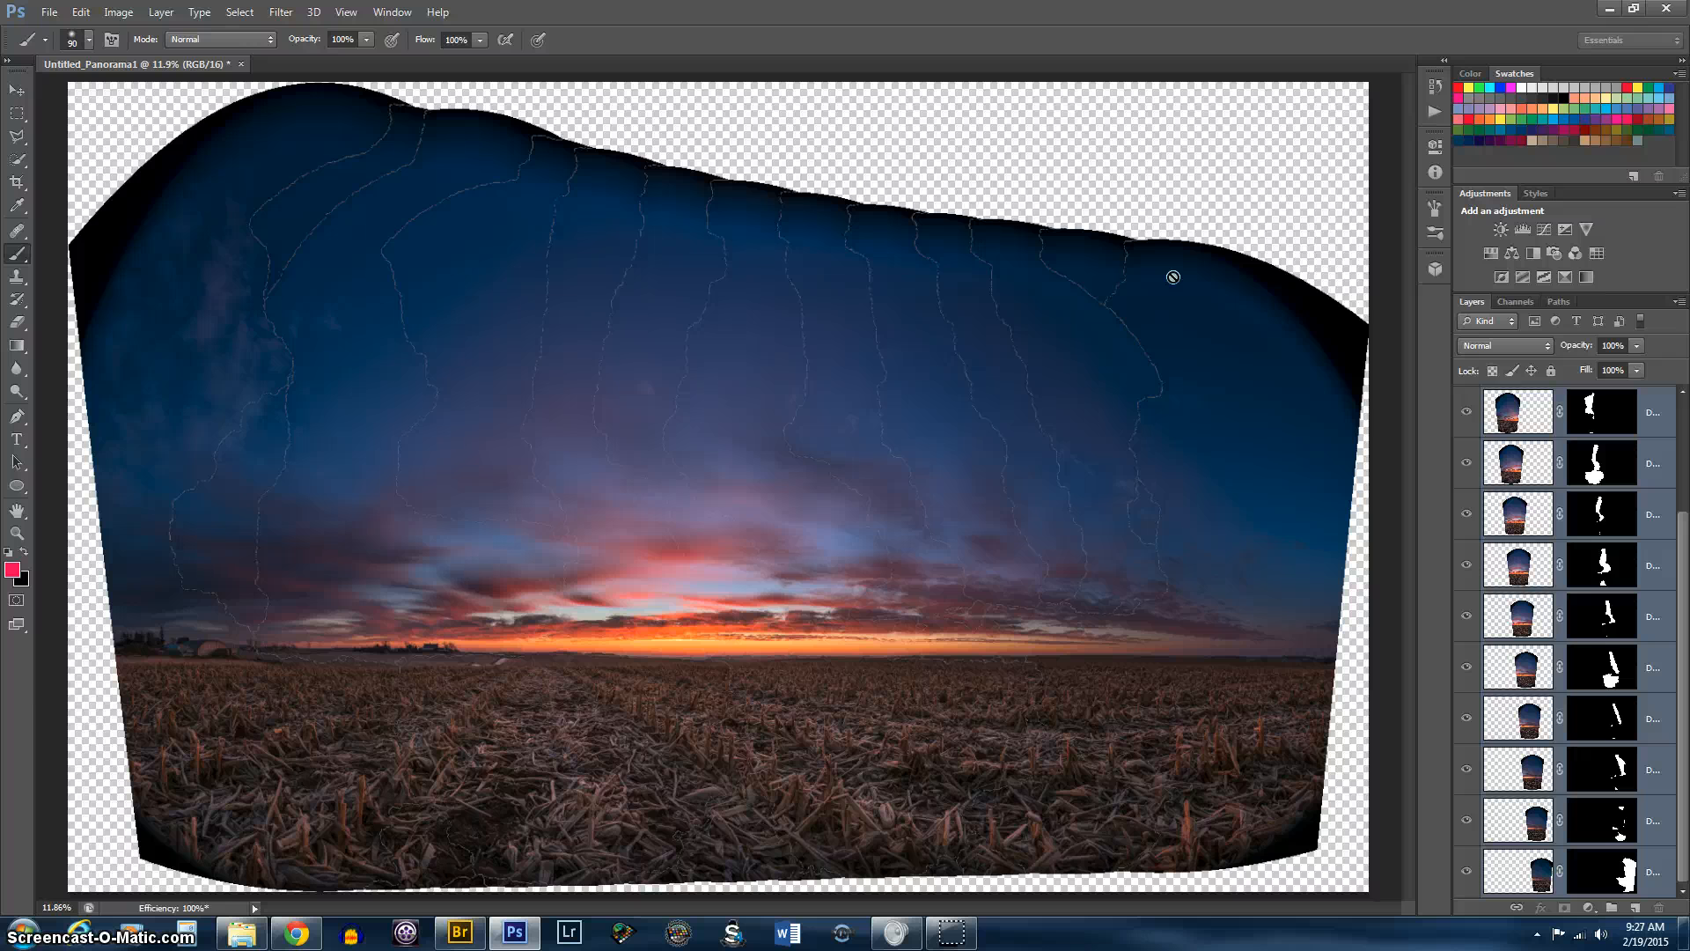
pyautogui.hotkey('ctrl', 'e')
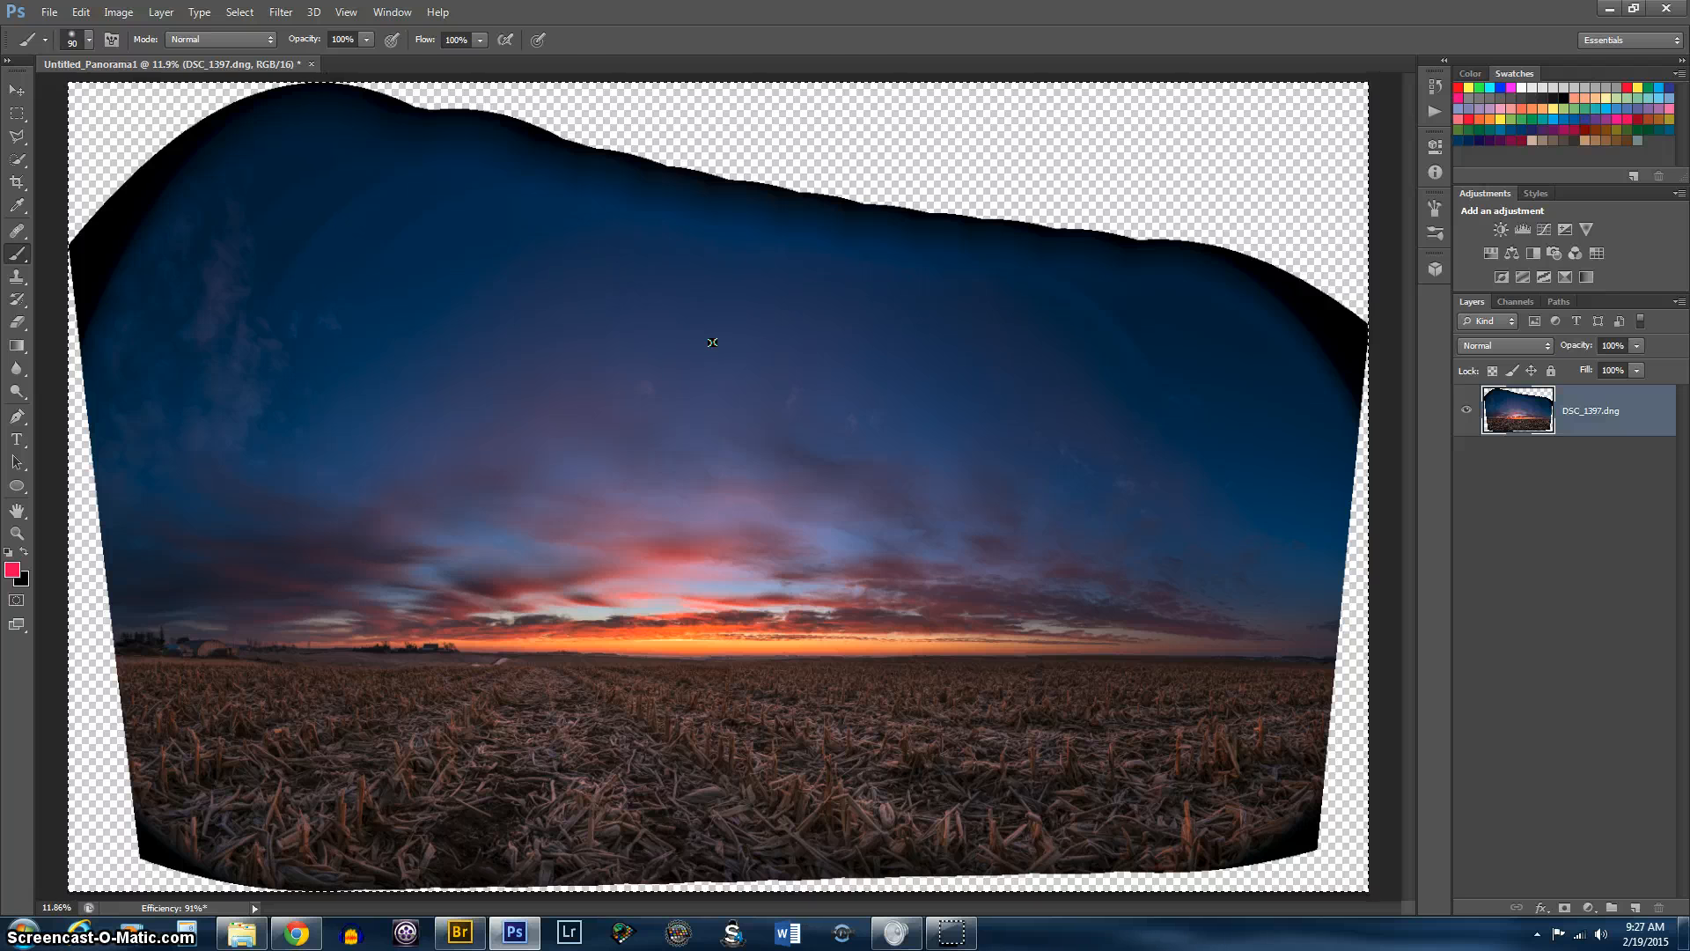
# Step: Transform the full-canvas selection to about 87.9% width and 60.3% height, excluding the transparent and black borders around the panorama
pyautogui.hotkey('ctrl', 't')
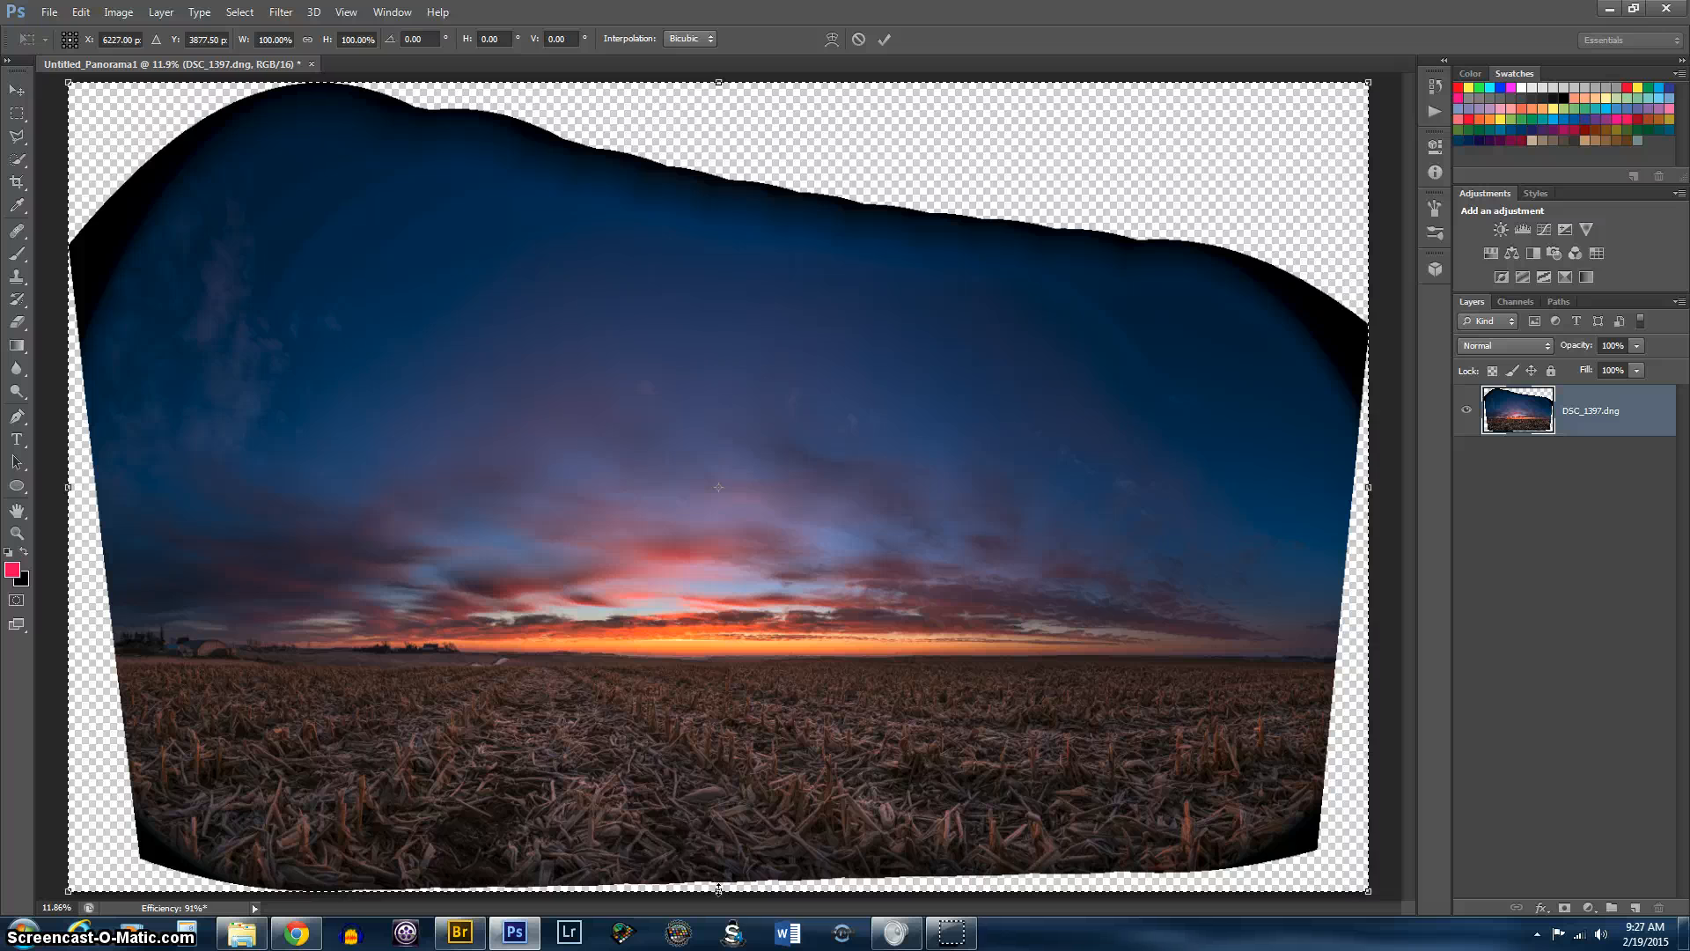
pyautogui.moveTo(719, 891); pyautogui.dragTo(719, 822)
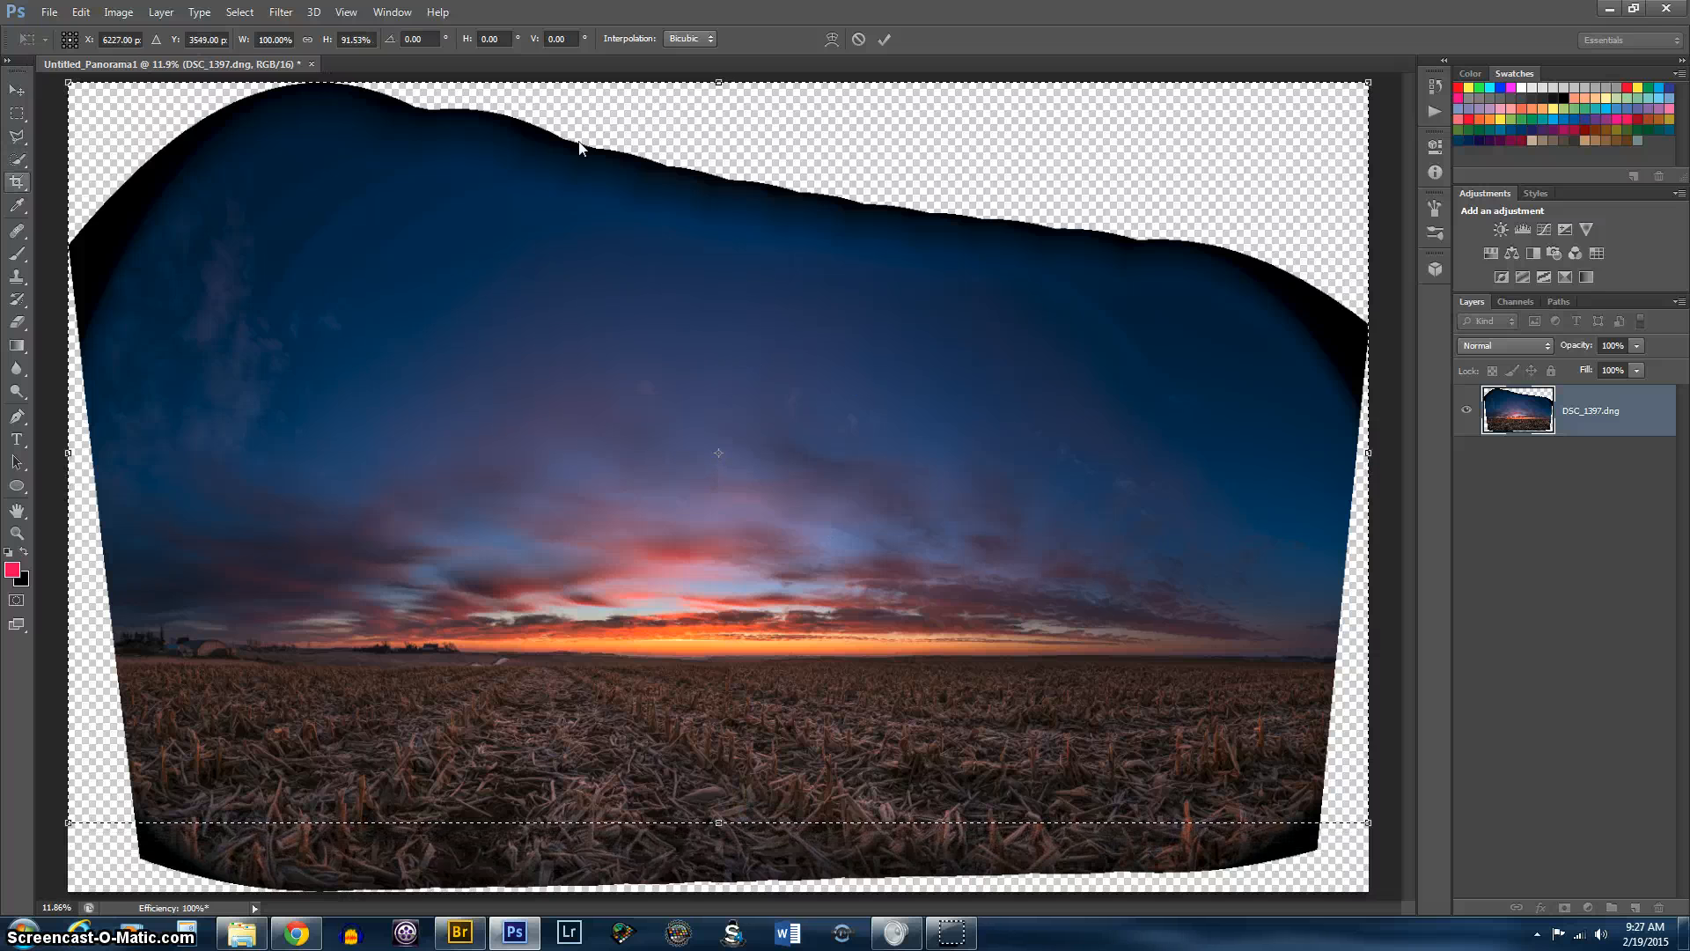
pyautogui.moveTo(719, 80); pyautogui.dragTo(700, 348)
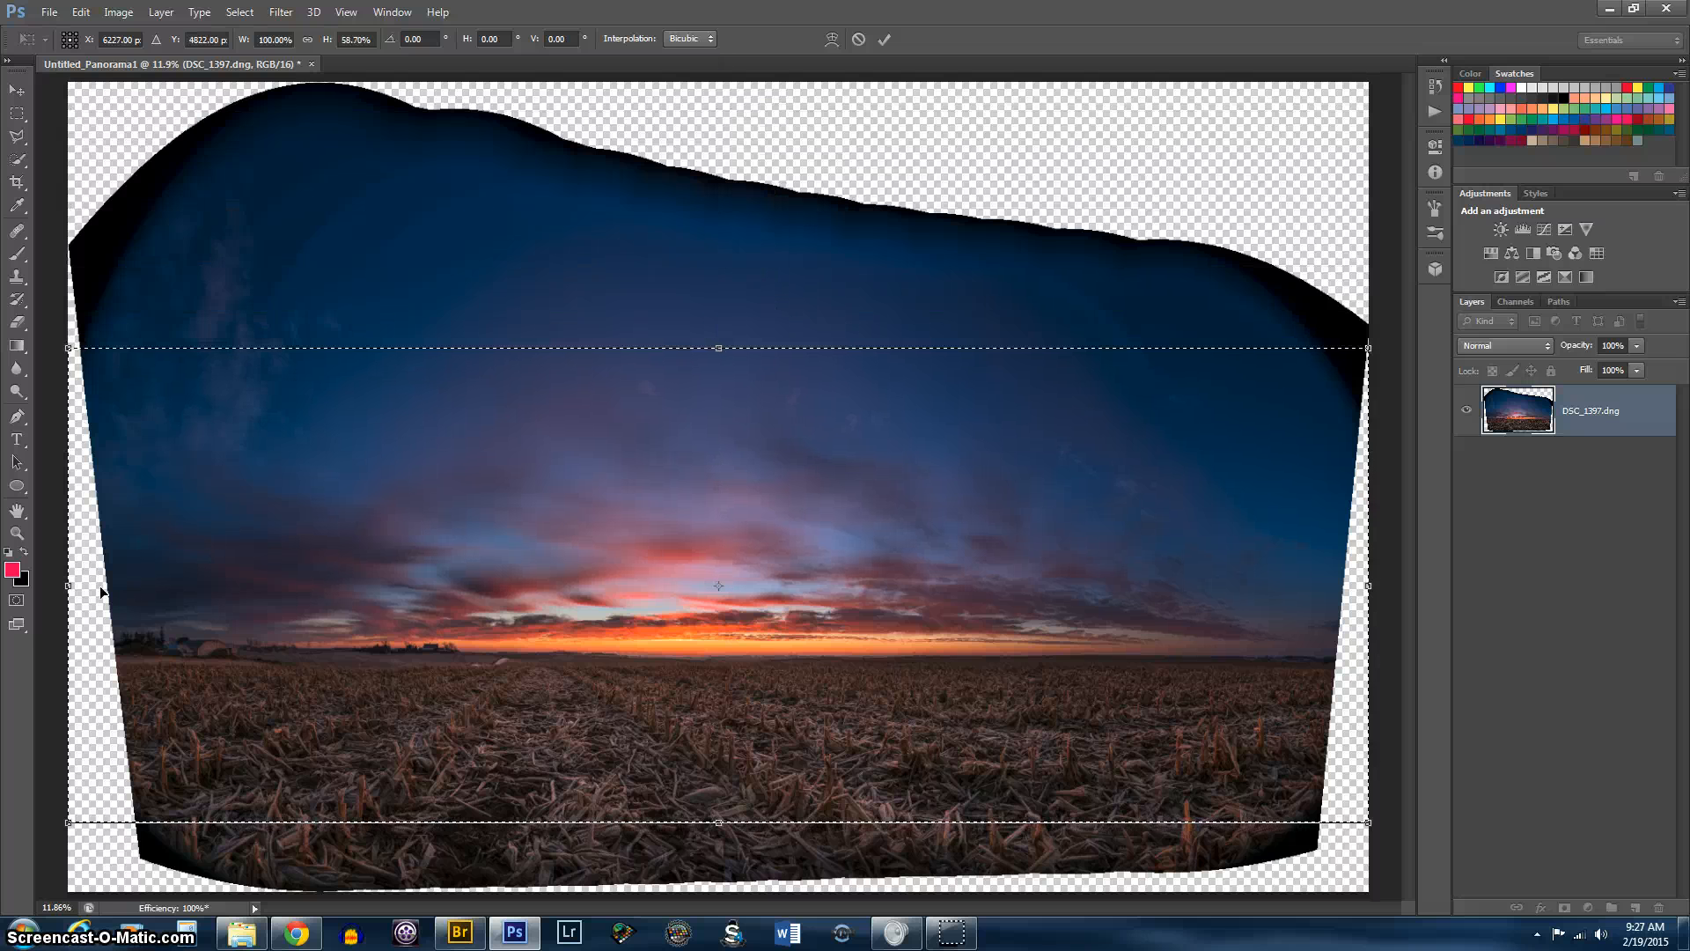
pyautogui.moveTo(69, 586); pyautogui.dragTo(161, 585)
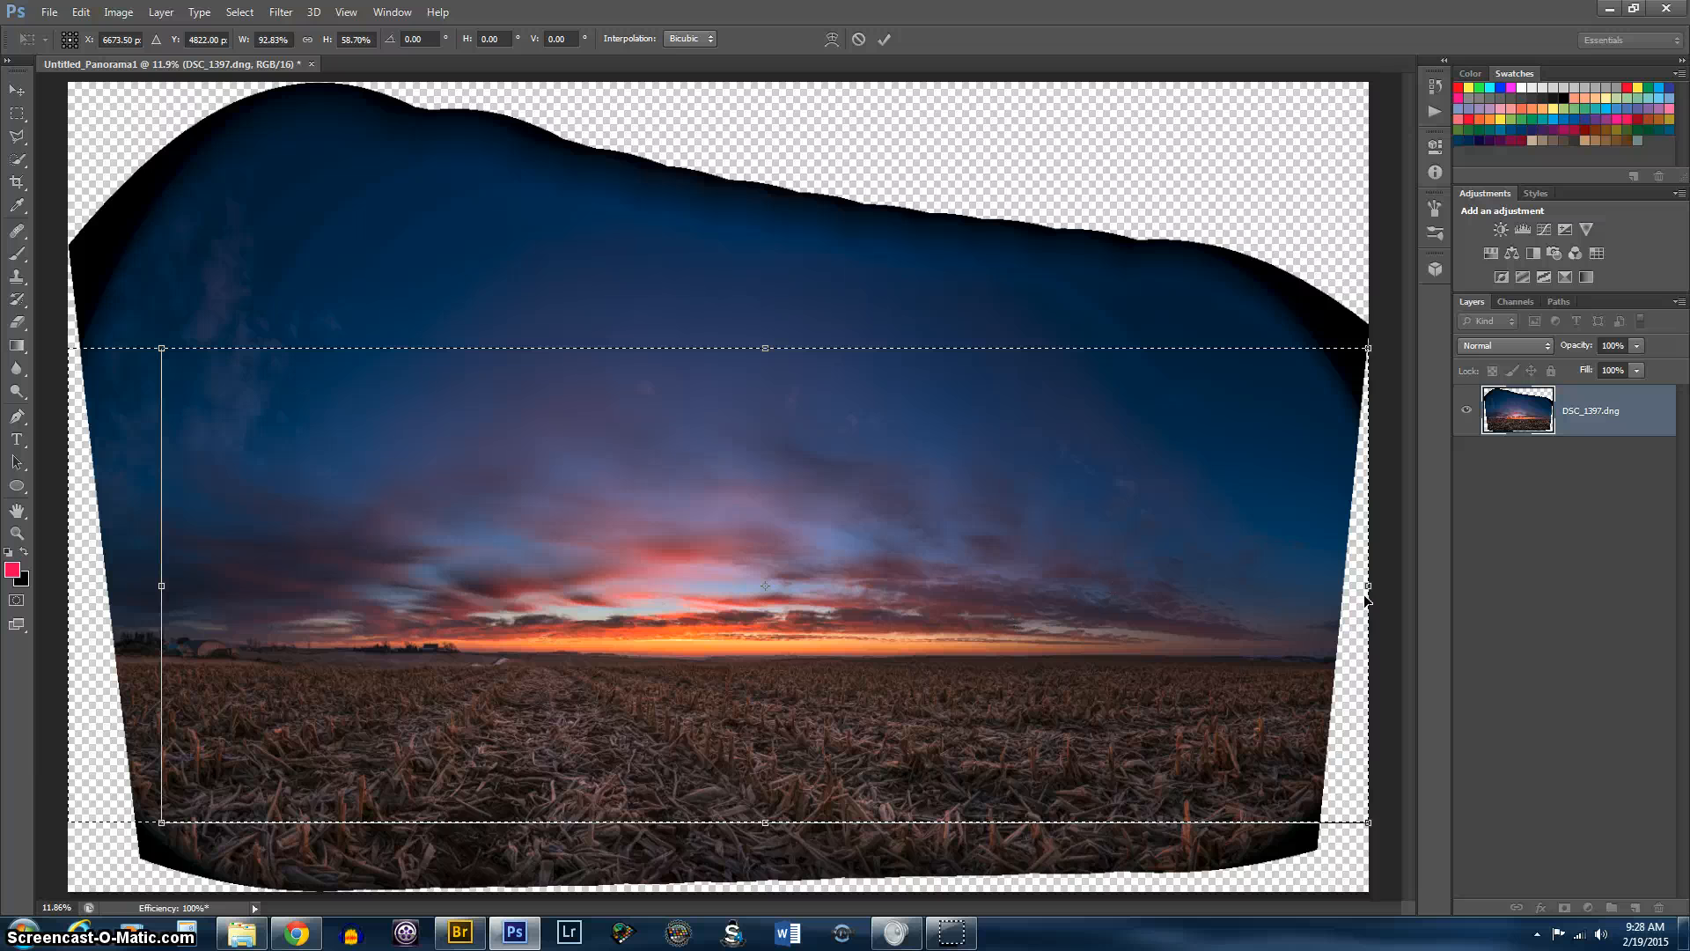
pyautogui.moveTo(1367, 586); pyautogui.dragTo(1304, 586)
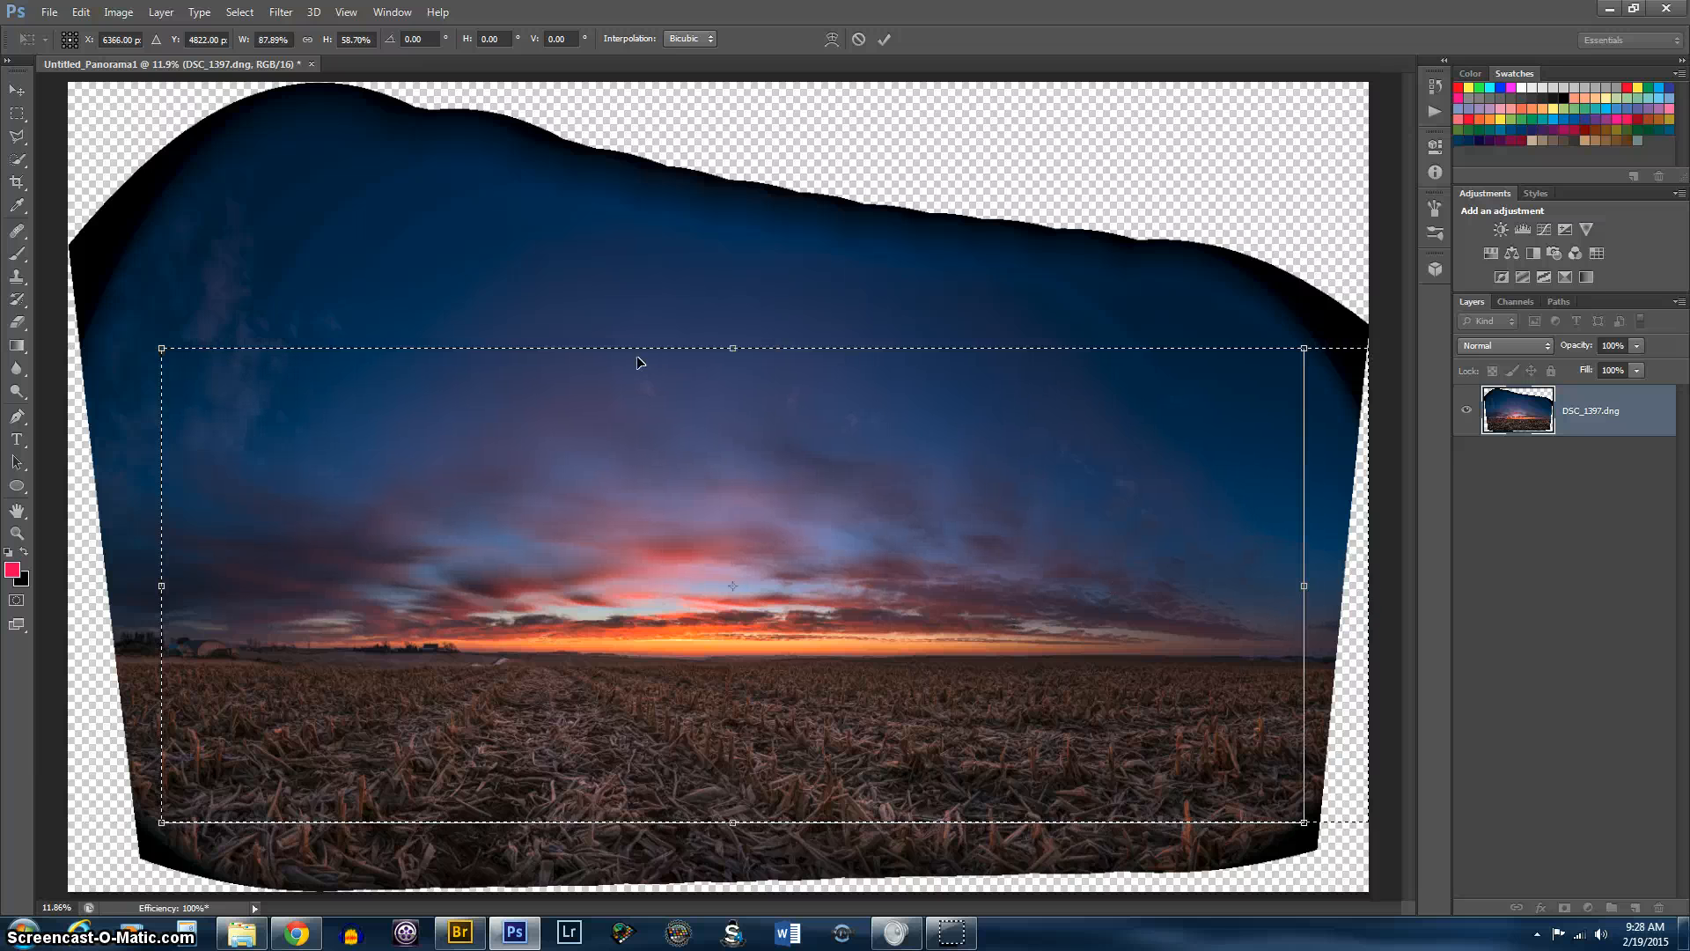
pyautogui.moveTo(734, 347); pyautogui.dragTo(733, 334)
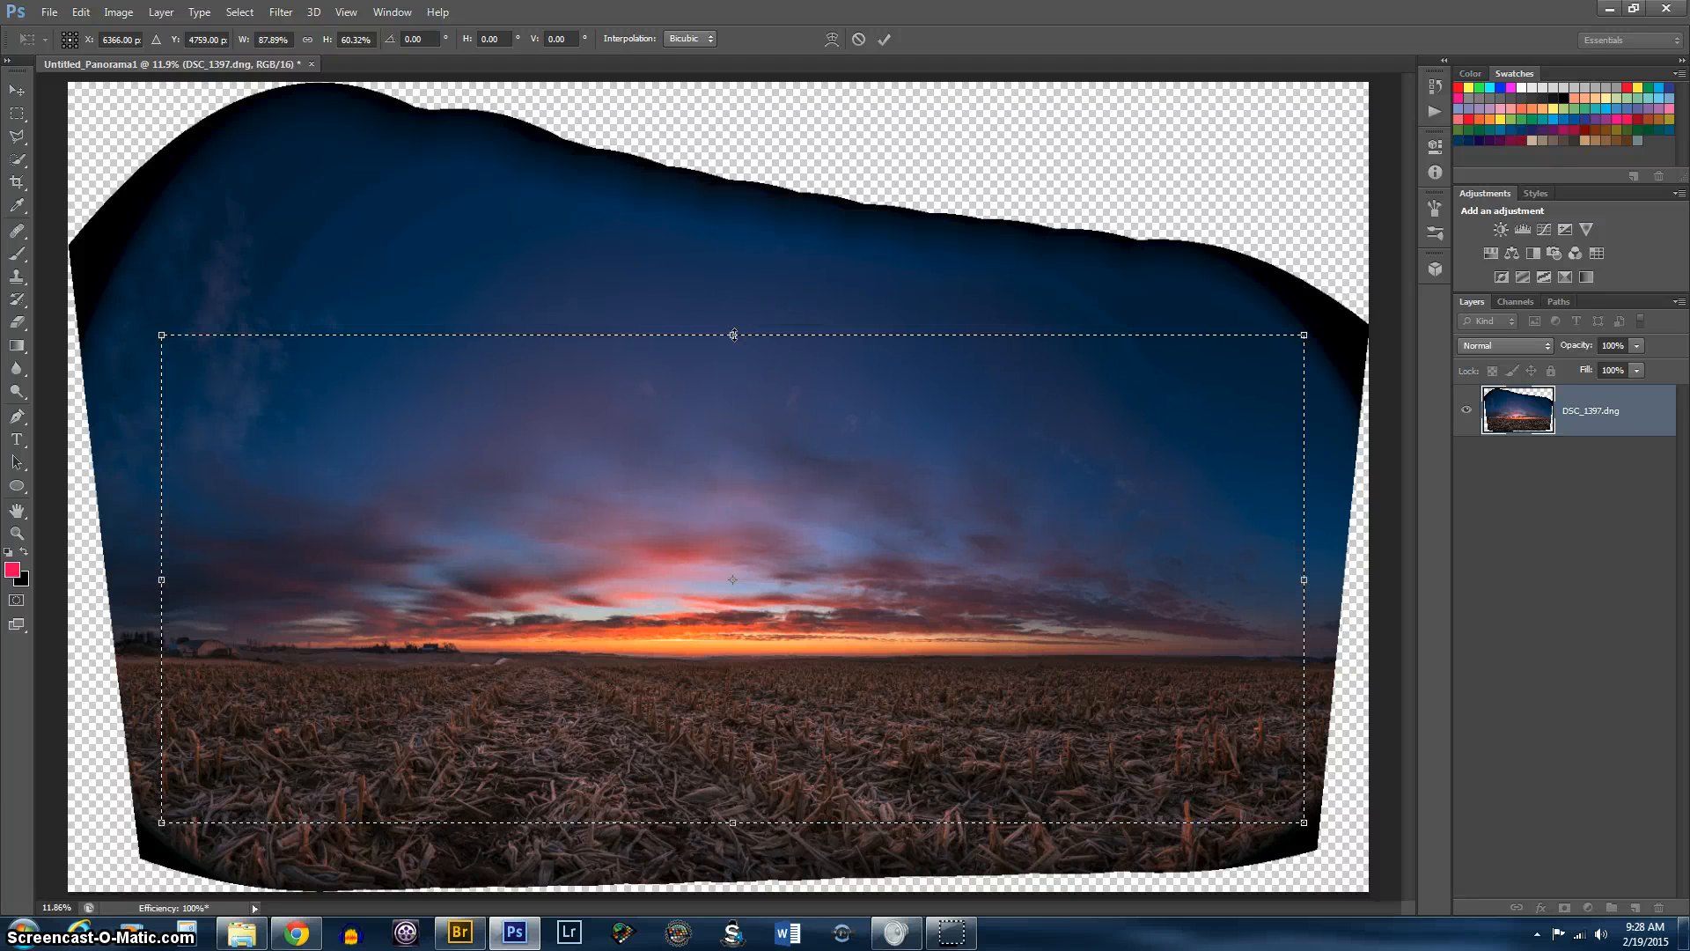
pyautogui.press('Return')
# Step: Crop the panorama to the selection, deselect it and fit the image to the window
pyautogui.press('b')
pyautogui.hotkey('alt', 'i')
pyautogui.press('p')
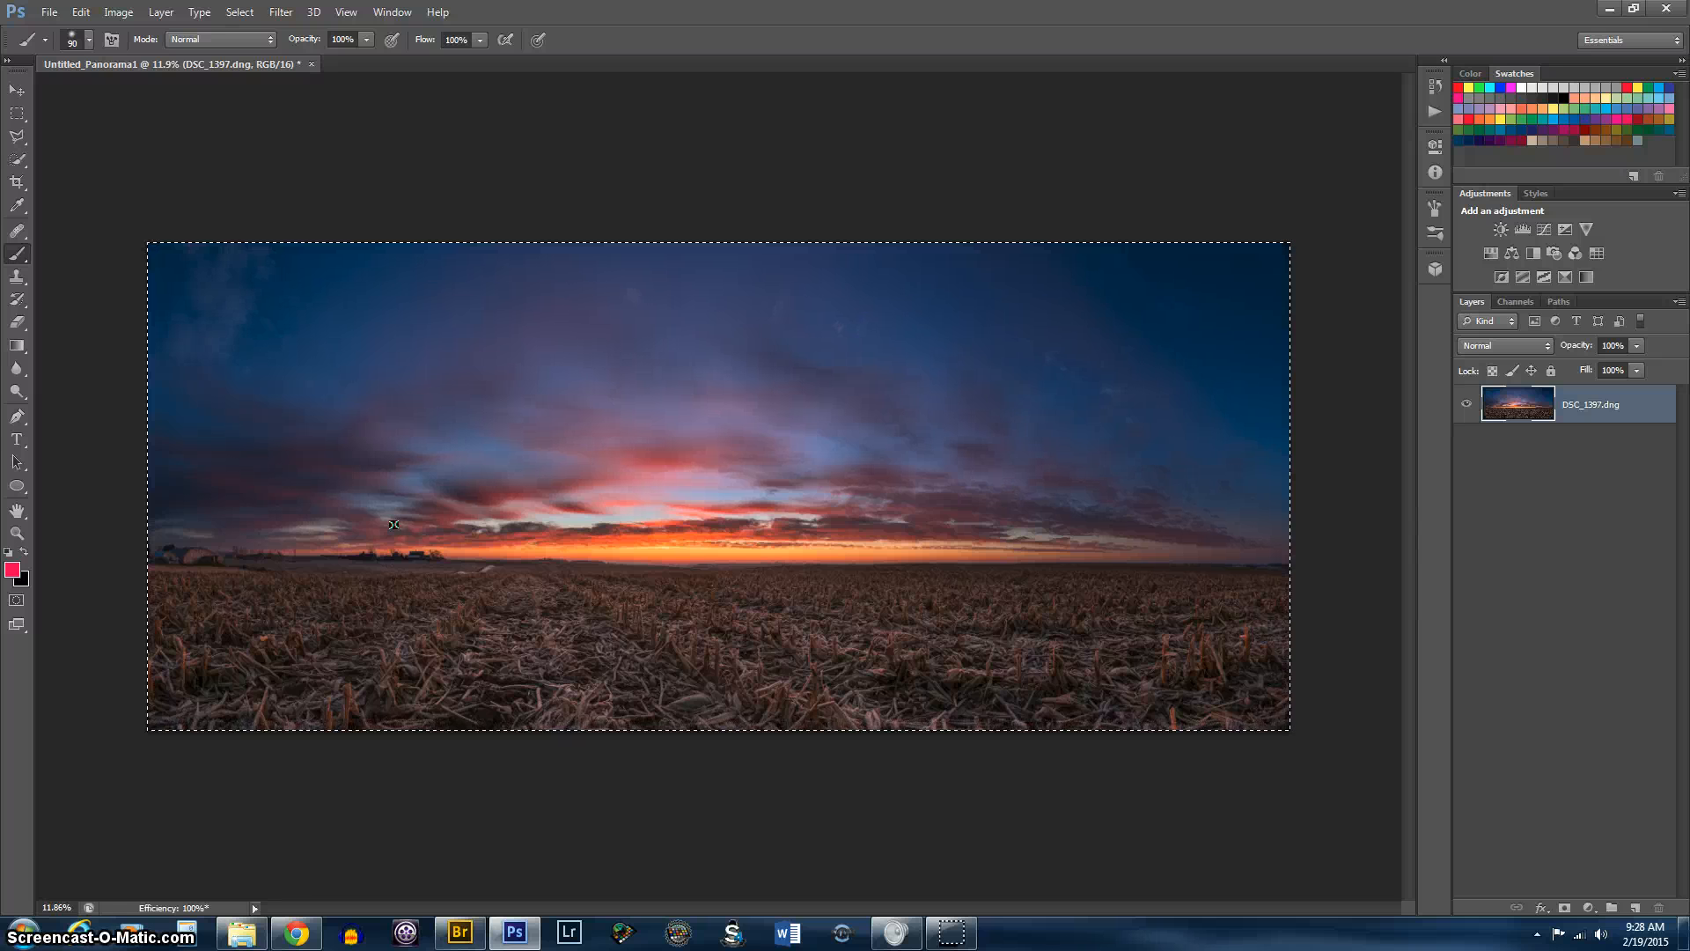
pyautogui.hotkey('ctrl', 'd')
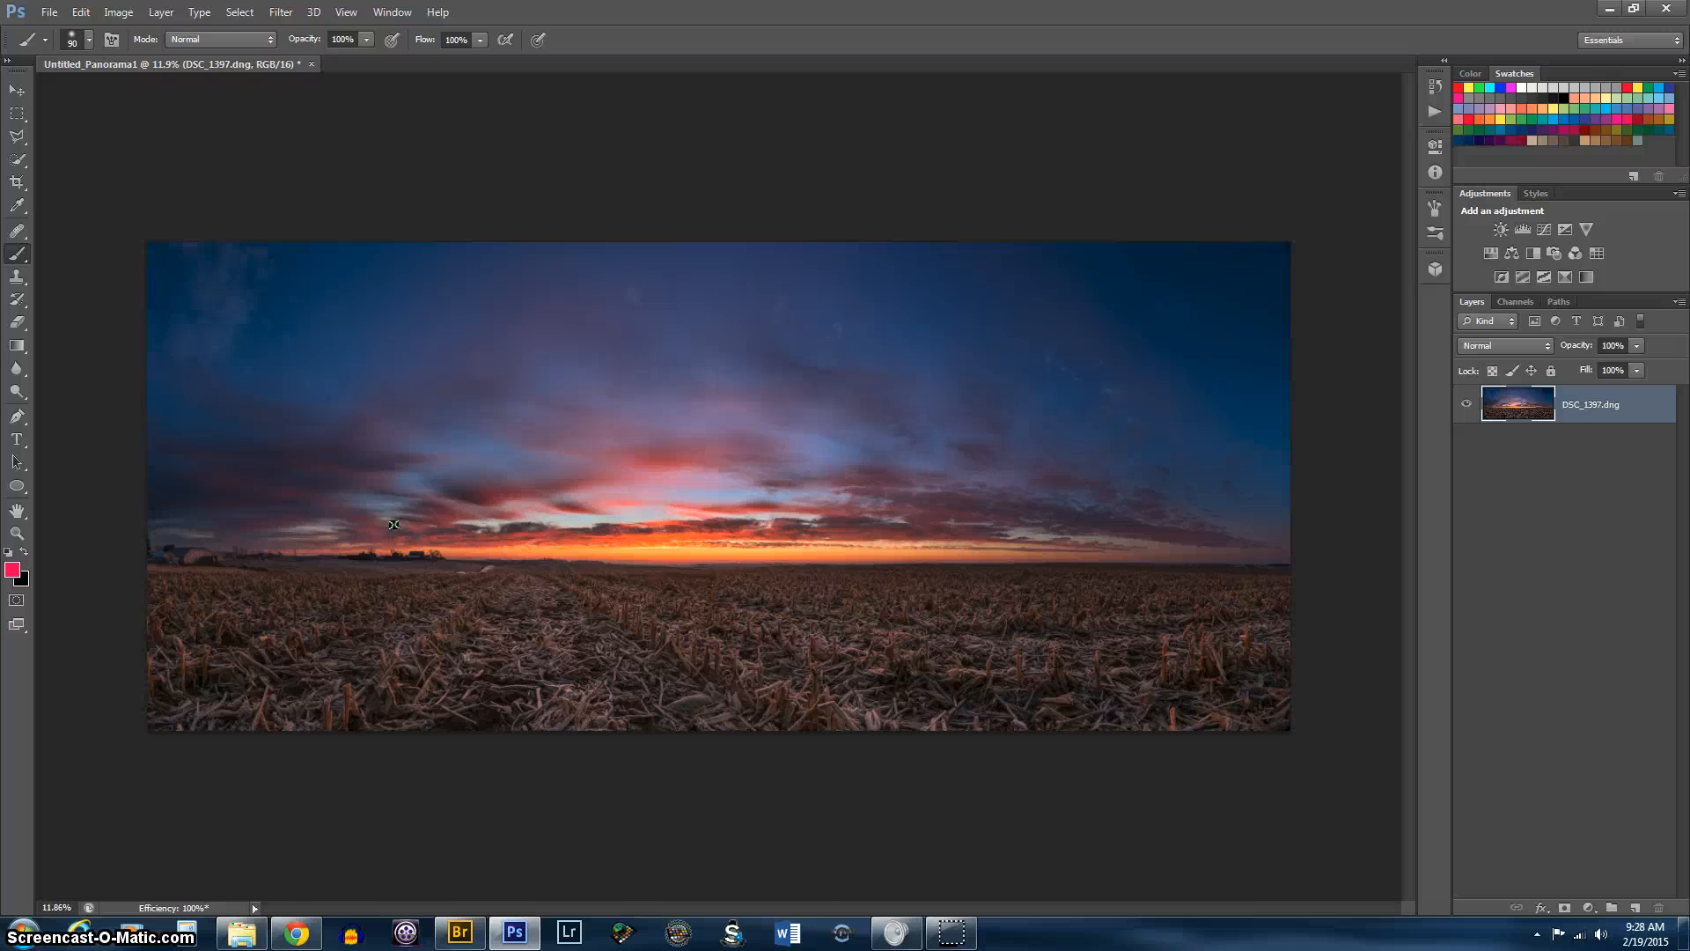
pyautogui.hotkey('ctrl', '0')
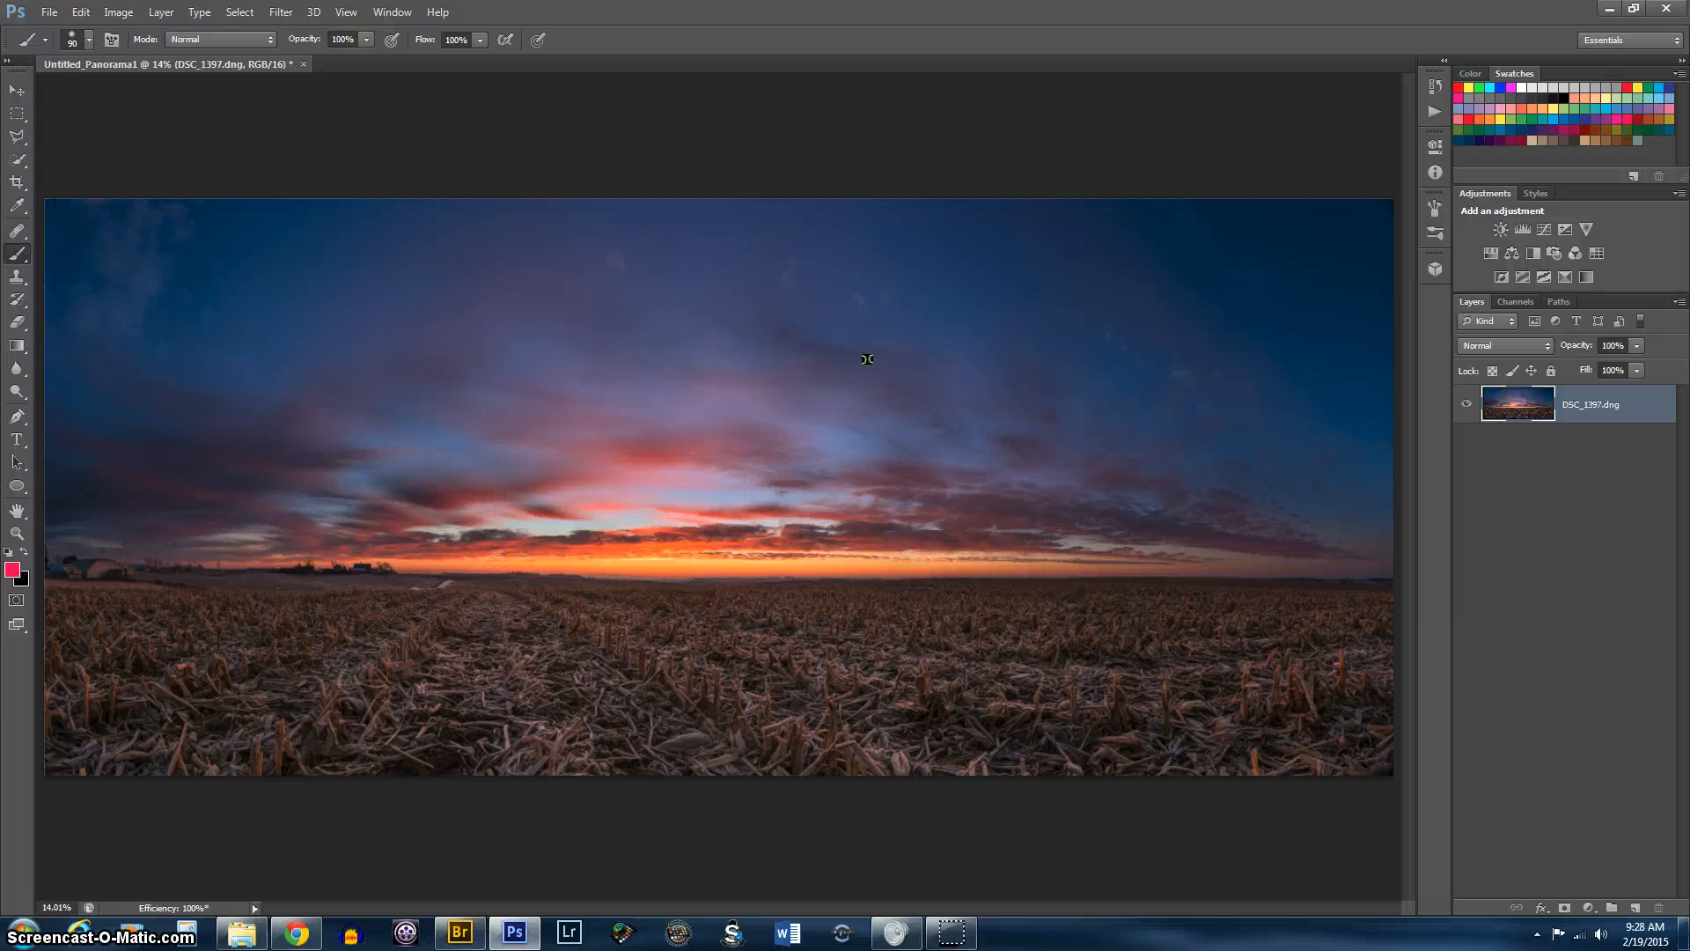
# Step: Select the entire corn field up to the horizon with the Quick Selection tool, enlarging the brush from 80 to 500
pyautogui.click(18, 160)
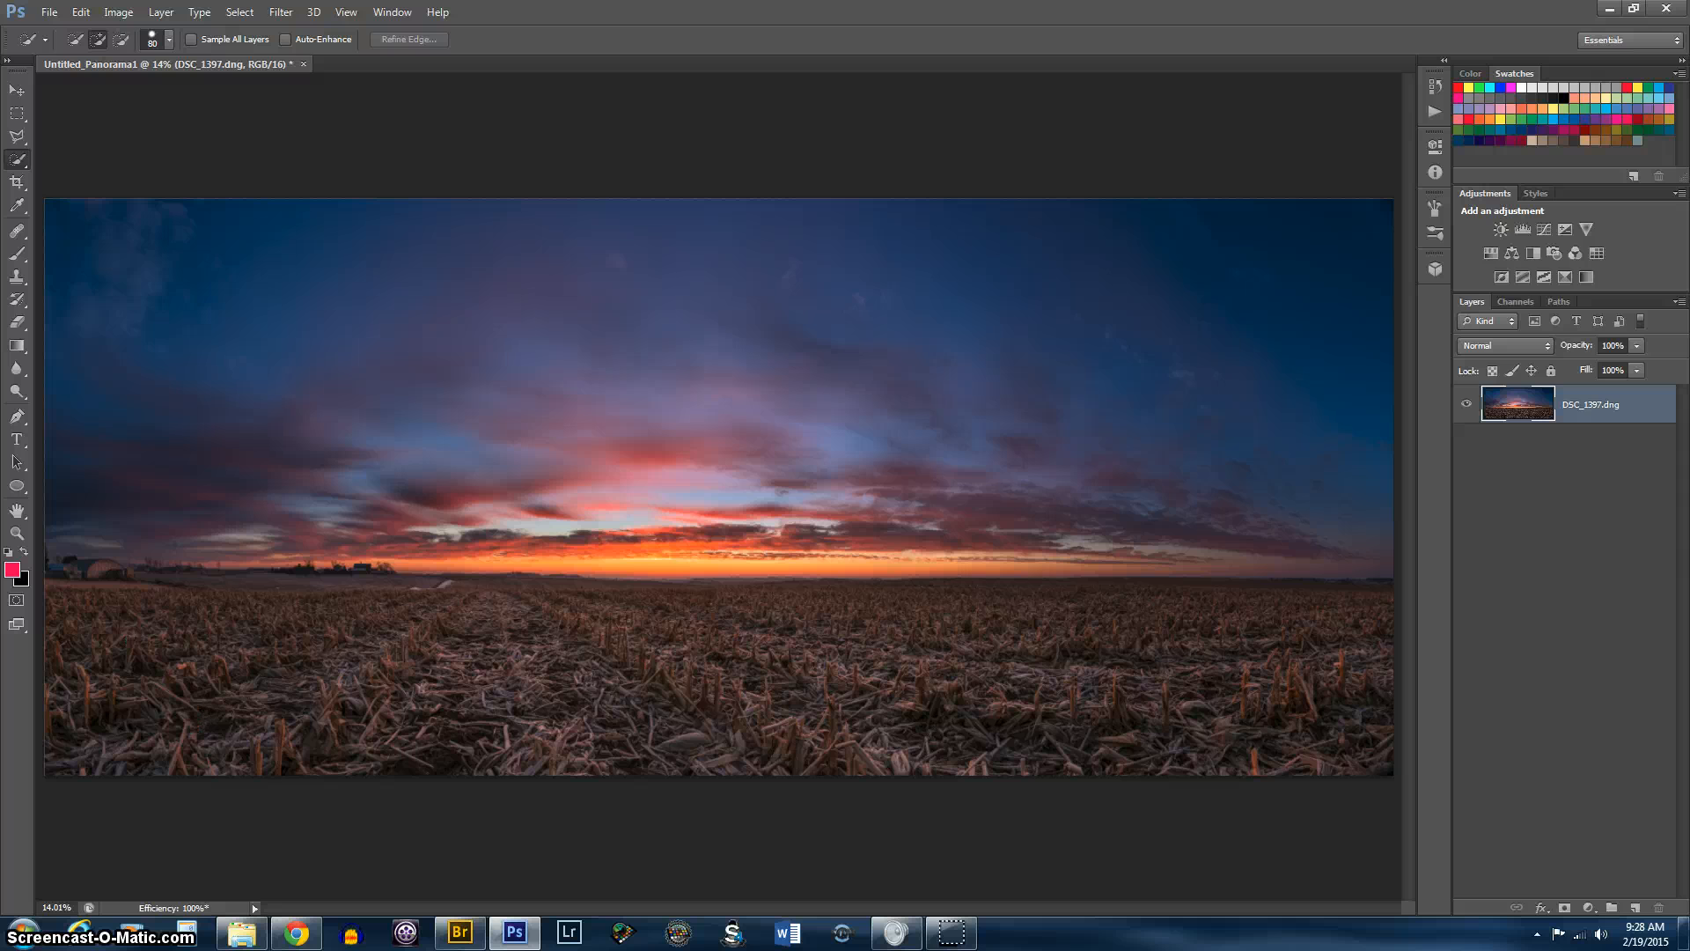
pyautogui.moveTo(53, 660)
pyautogui.mouseDown()
pyautogui.moveTo(440, 678)
pyautogui.moveTo(669, 656)
pyautogui.moveTo(915, 669)
pyautogui.moveTo(545, 674)
pyautogui.moveTo(1416, 685)
pyautogui.mouseUp()
pyautogui.press(']')
pyautogui.press(']')
pyautogui.press(']')
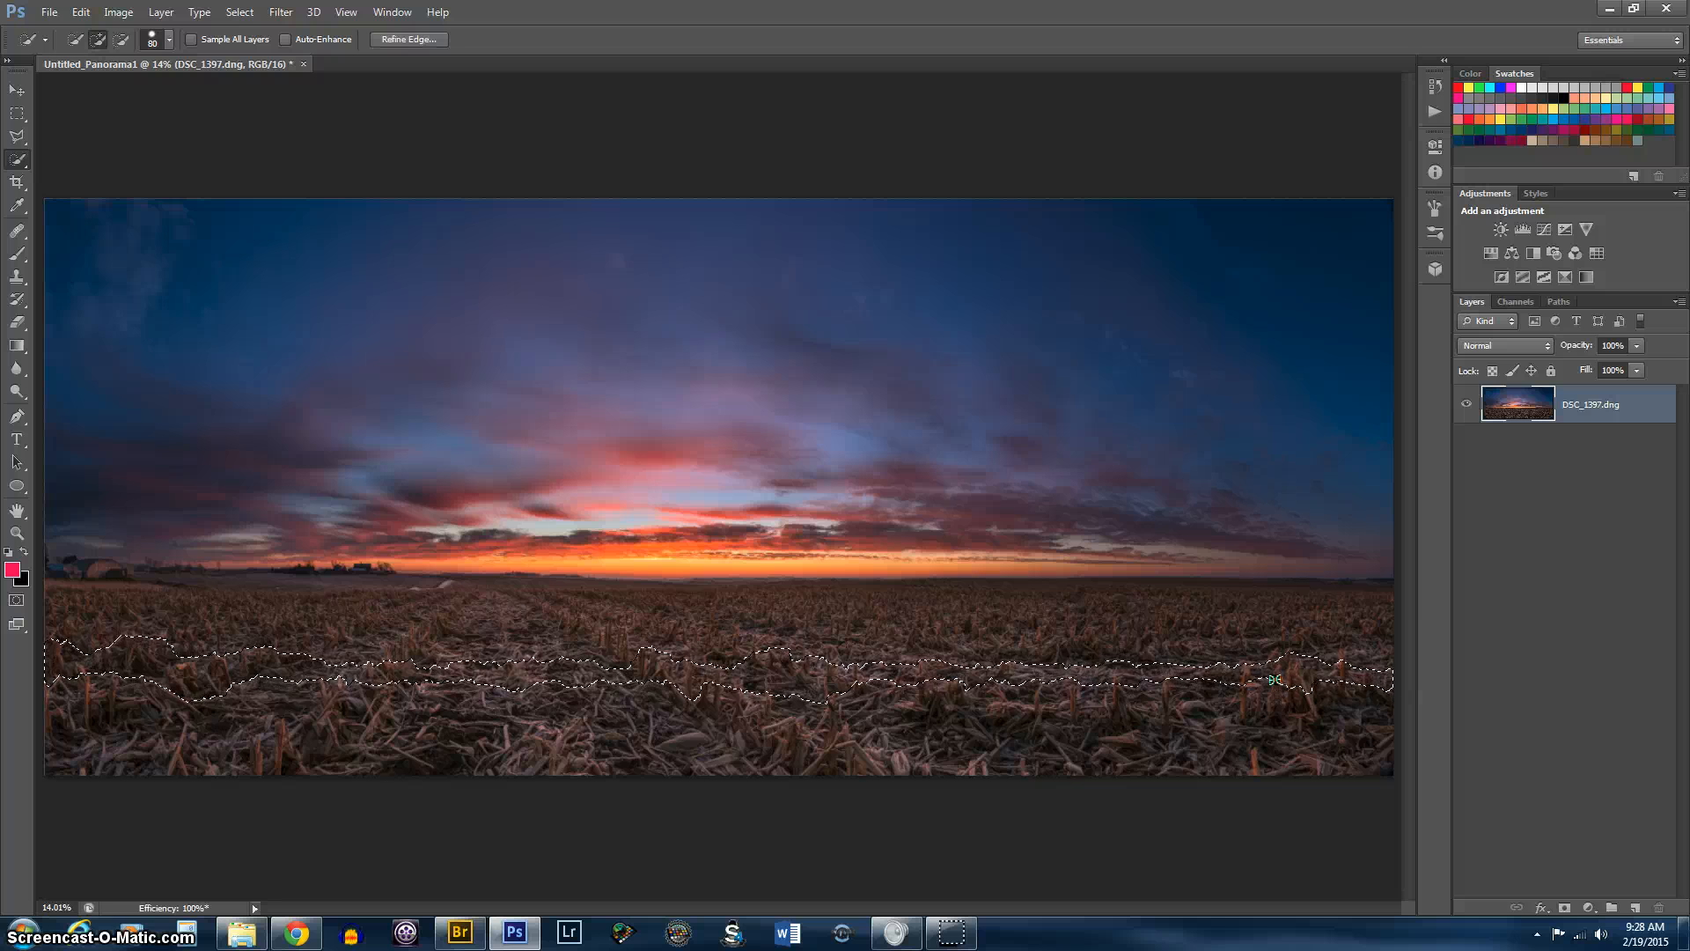
pyautogui.press(']')
pyautogui.press(']')
pyautogui.press(']')
pyautogui.press(']')
pyautogui.press(']')
pyautogui.press(']')
pyautogui.press(']')
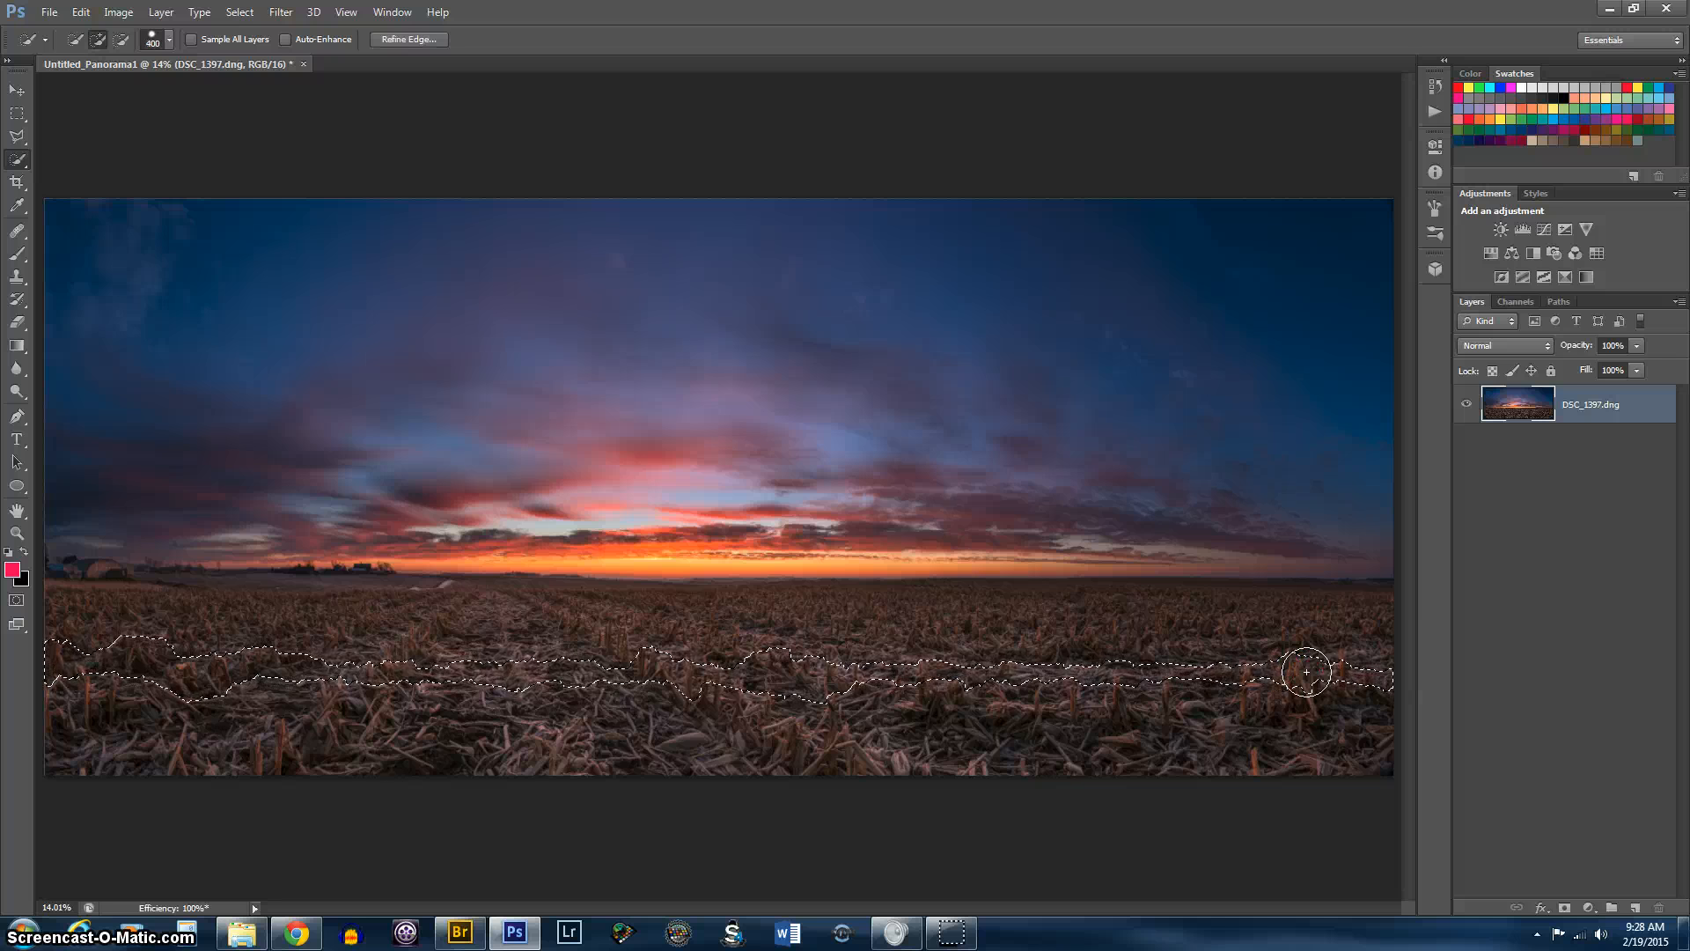
pyautogui.click(1375, 683)
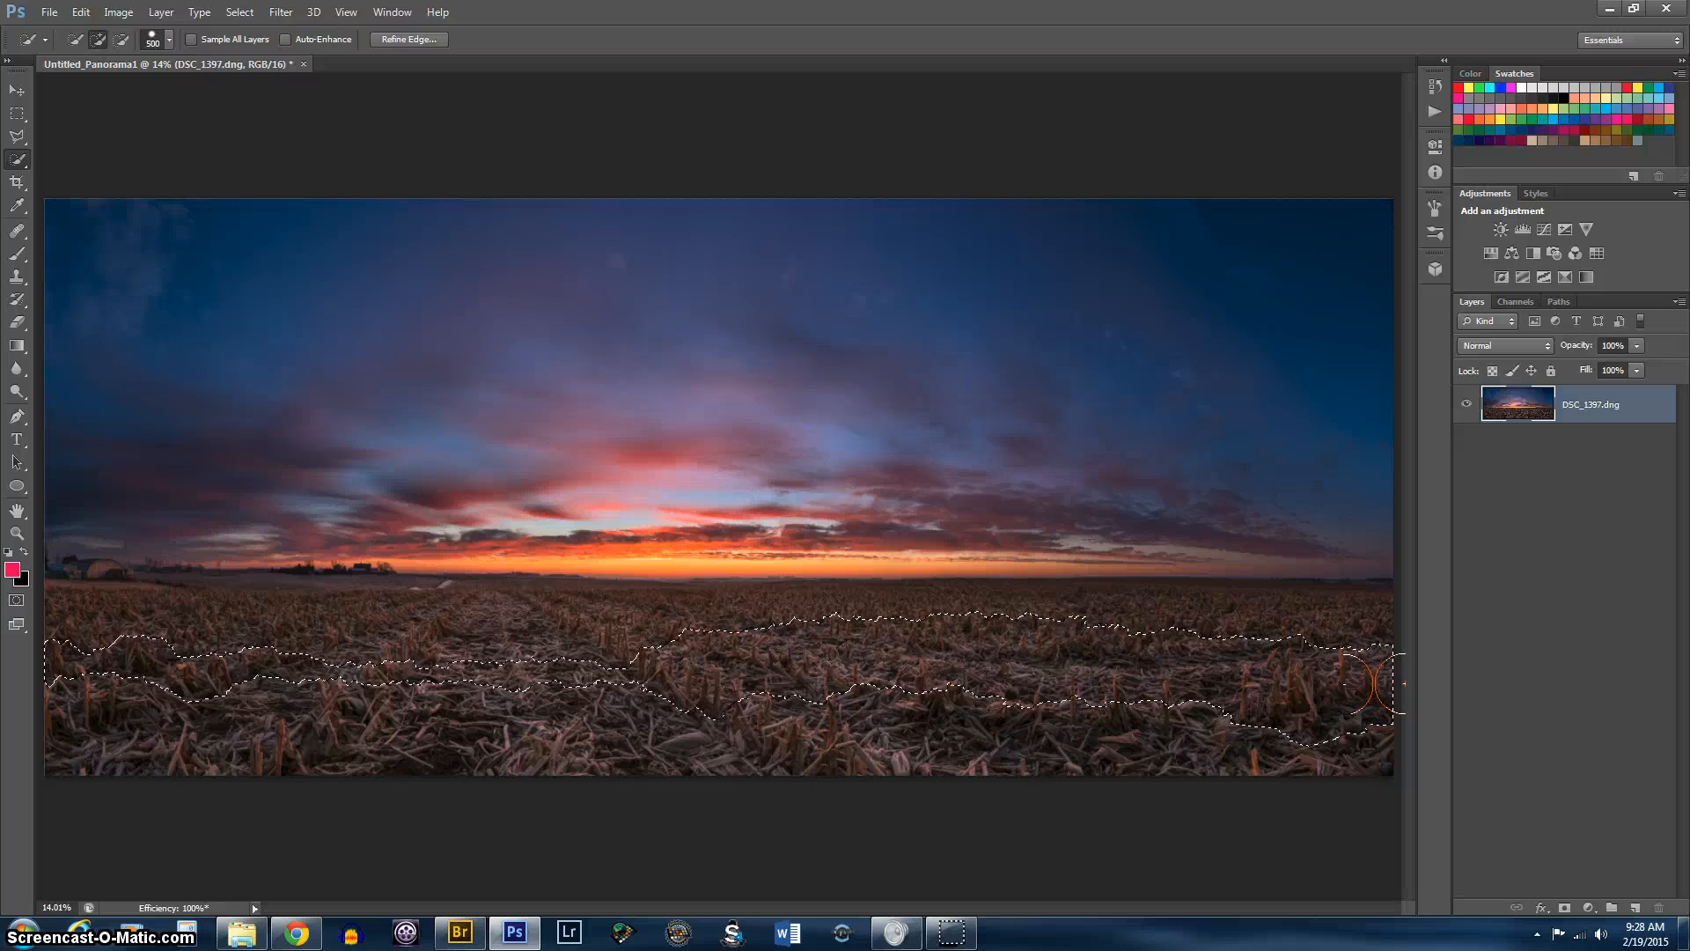
pyautogui.click(1375, 683)
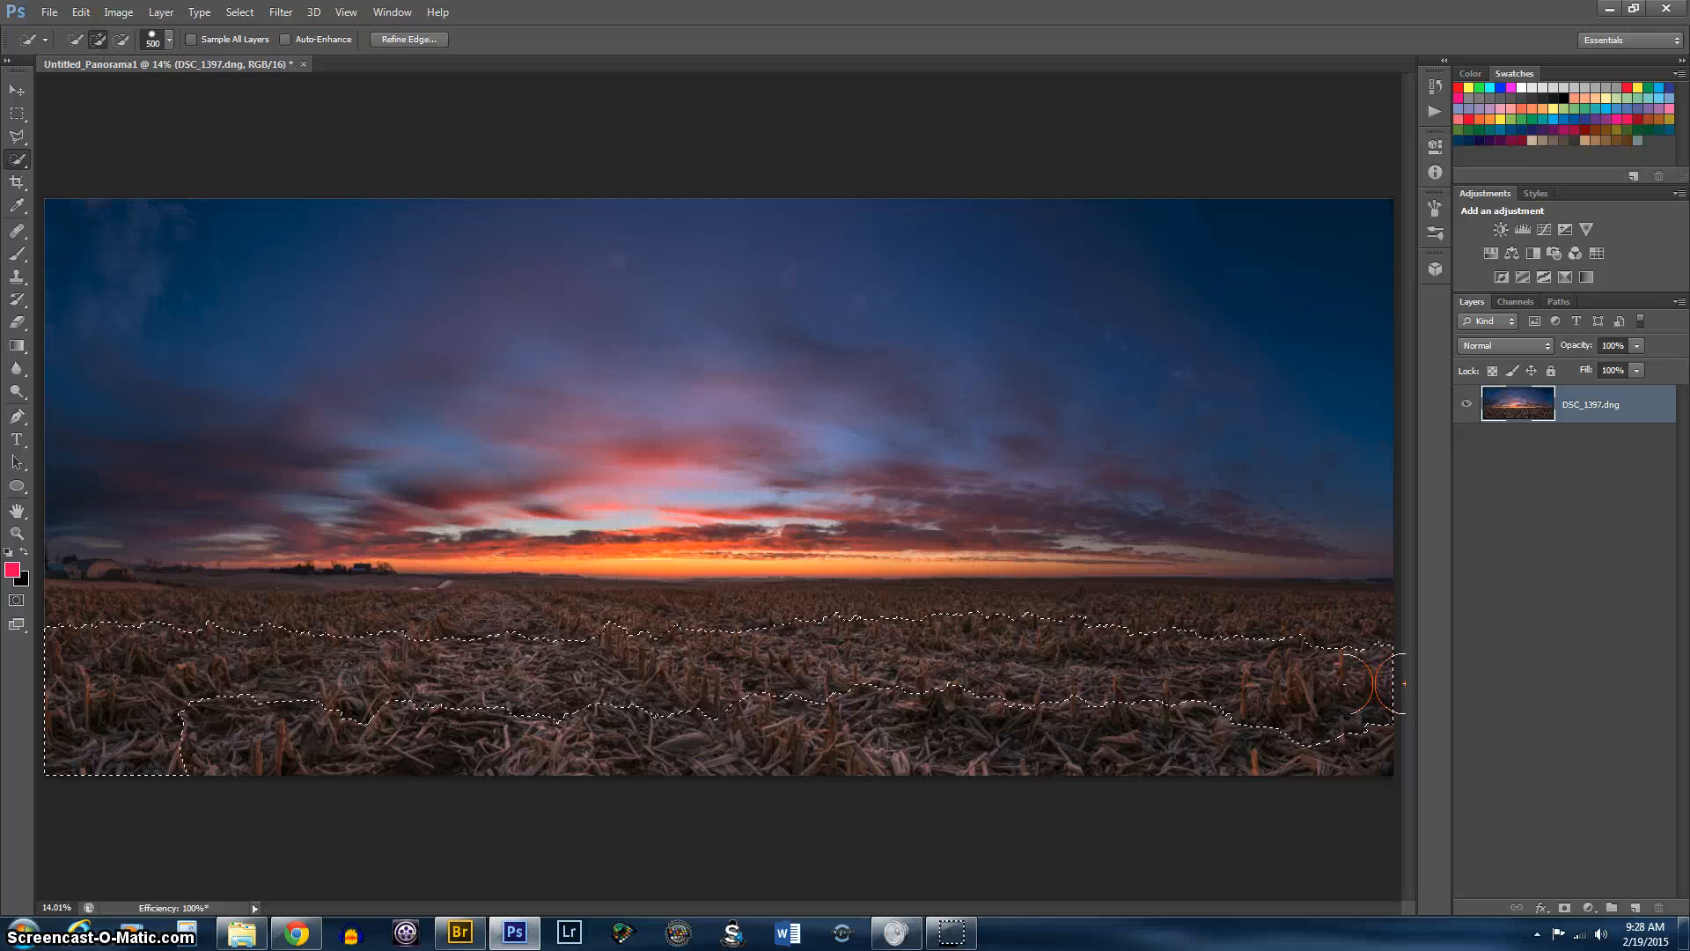
pyautogui.moveTo(1375, 683)
pyautogui.mouseDown()
pyautogui.moveTo(1374, 614)
pyautogui.moveTo(1188, 633)
pyautogui.moveTo(953, 613)
pyautogui.moveTo(60, 616)
pyautogui.mouseUp()
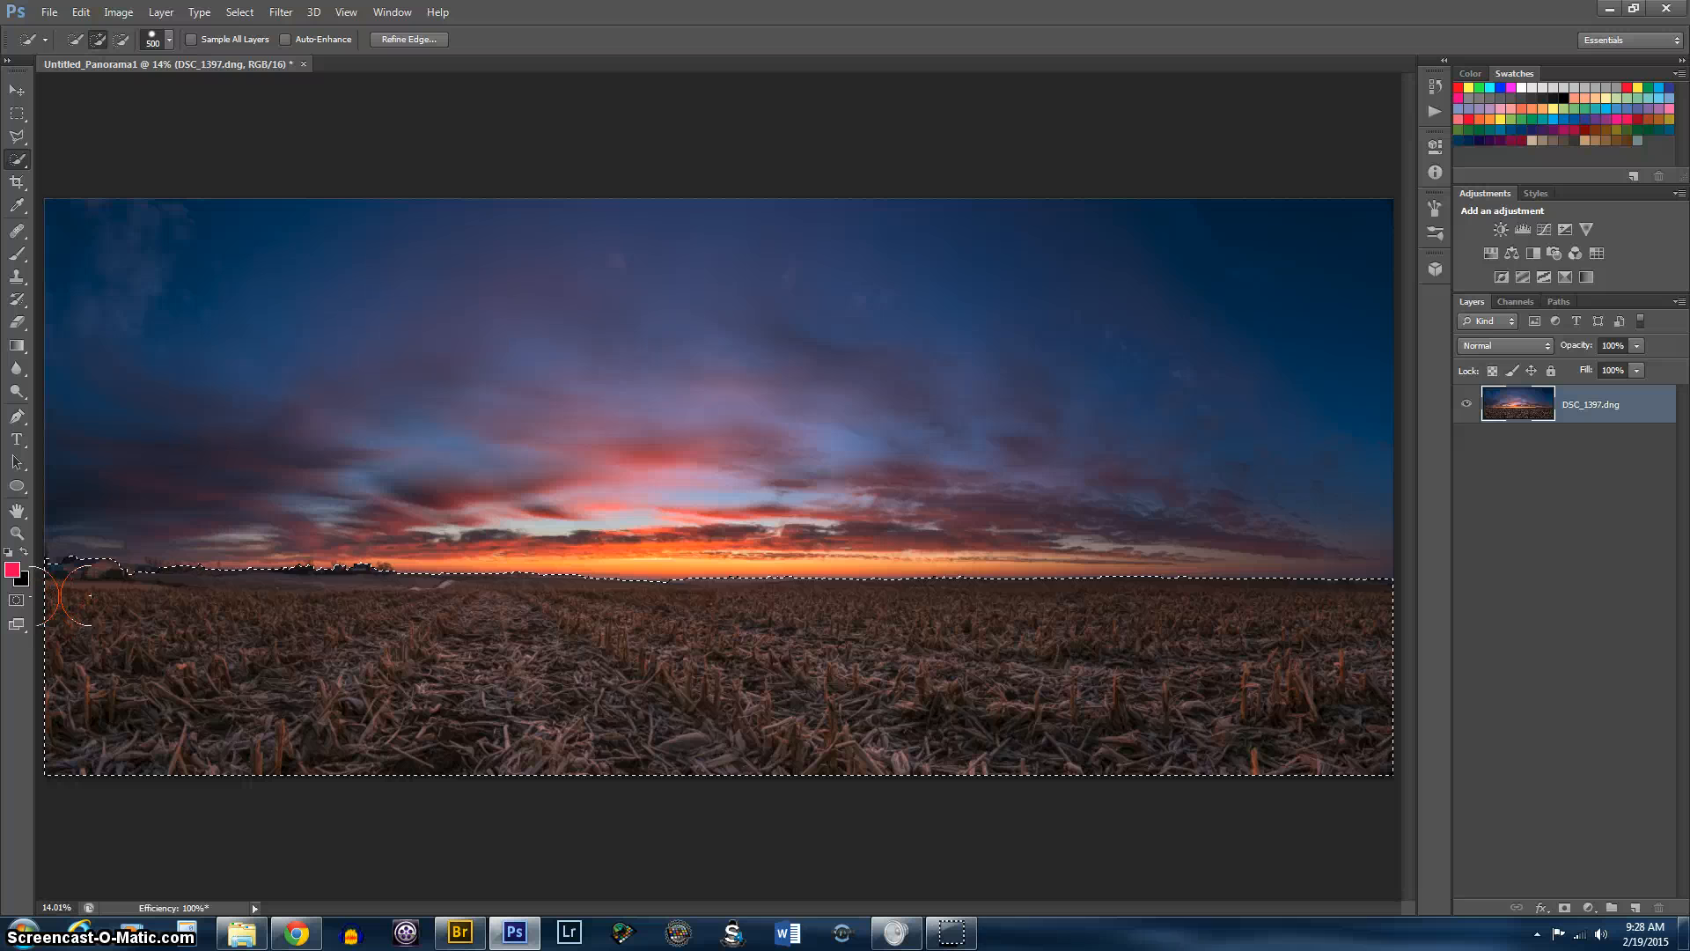
# Step: Feather the field selection by 10 pixels and refine its edge with Shift Edge at -100%
pyautogui.rightClick(765, 650)
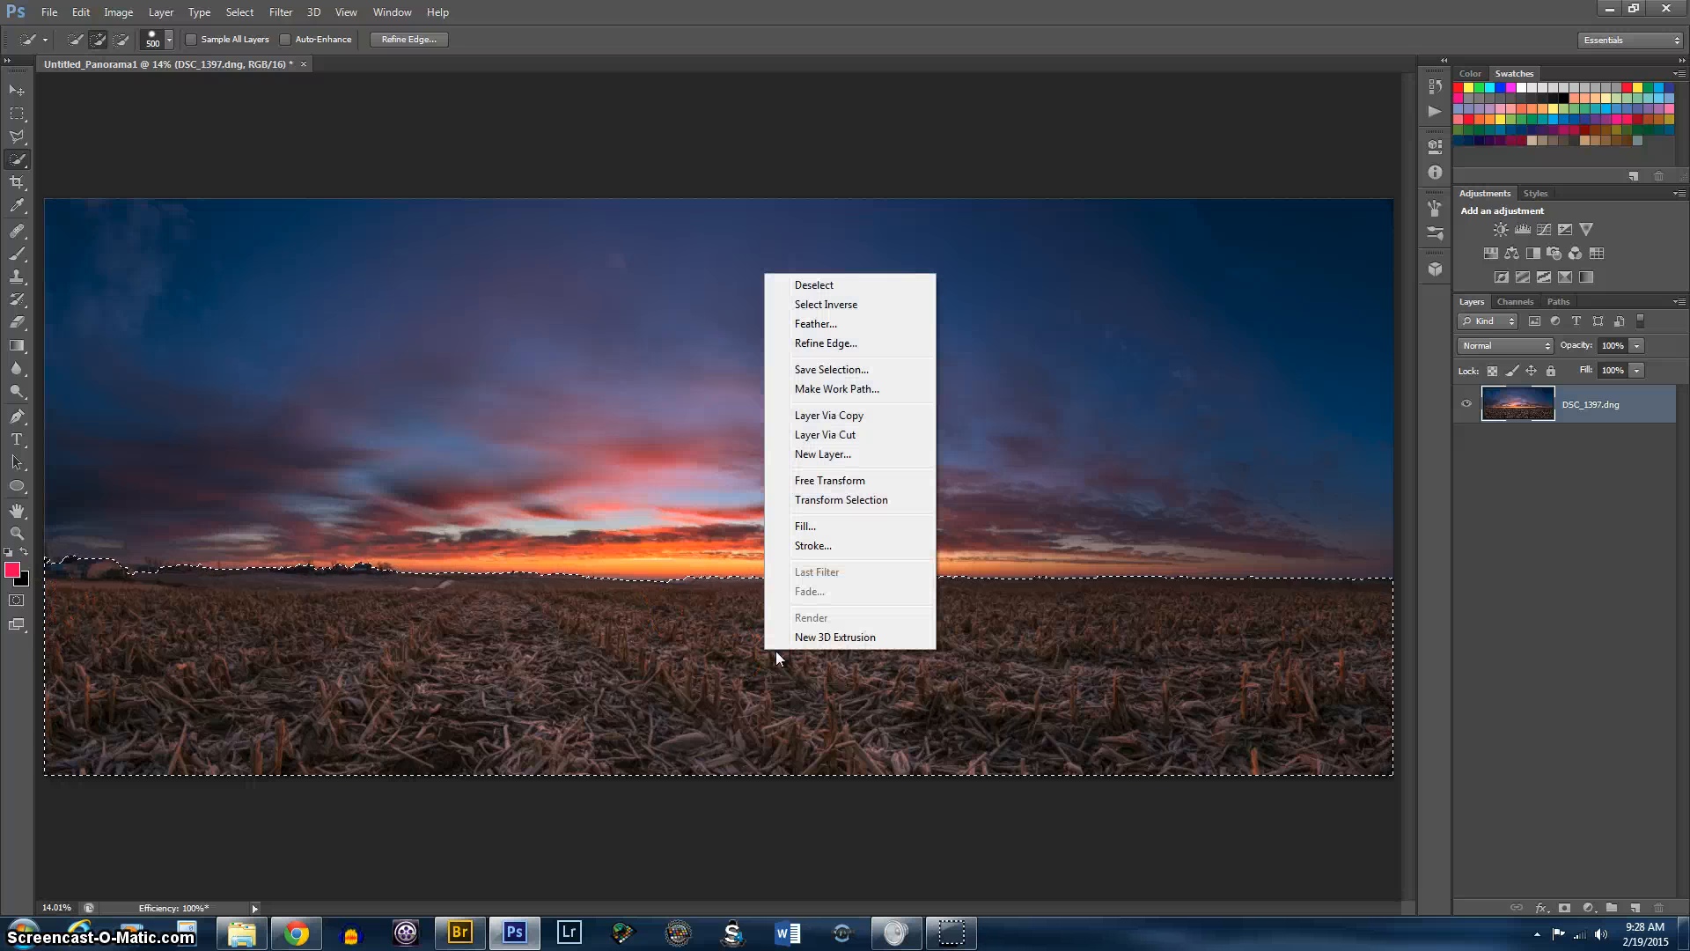
pyautogui.click(868, 323)
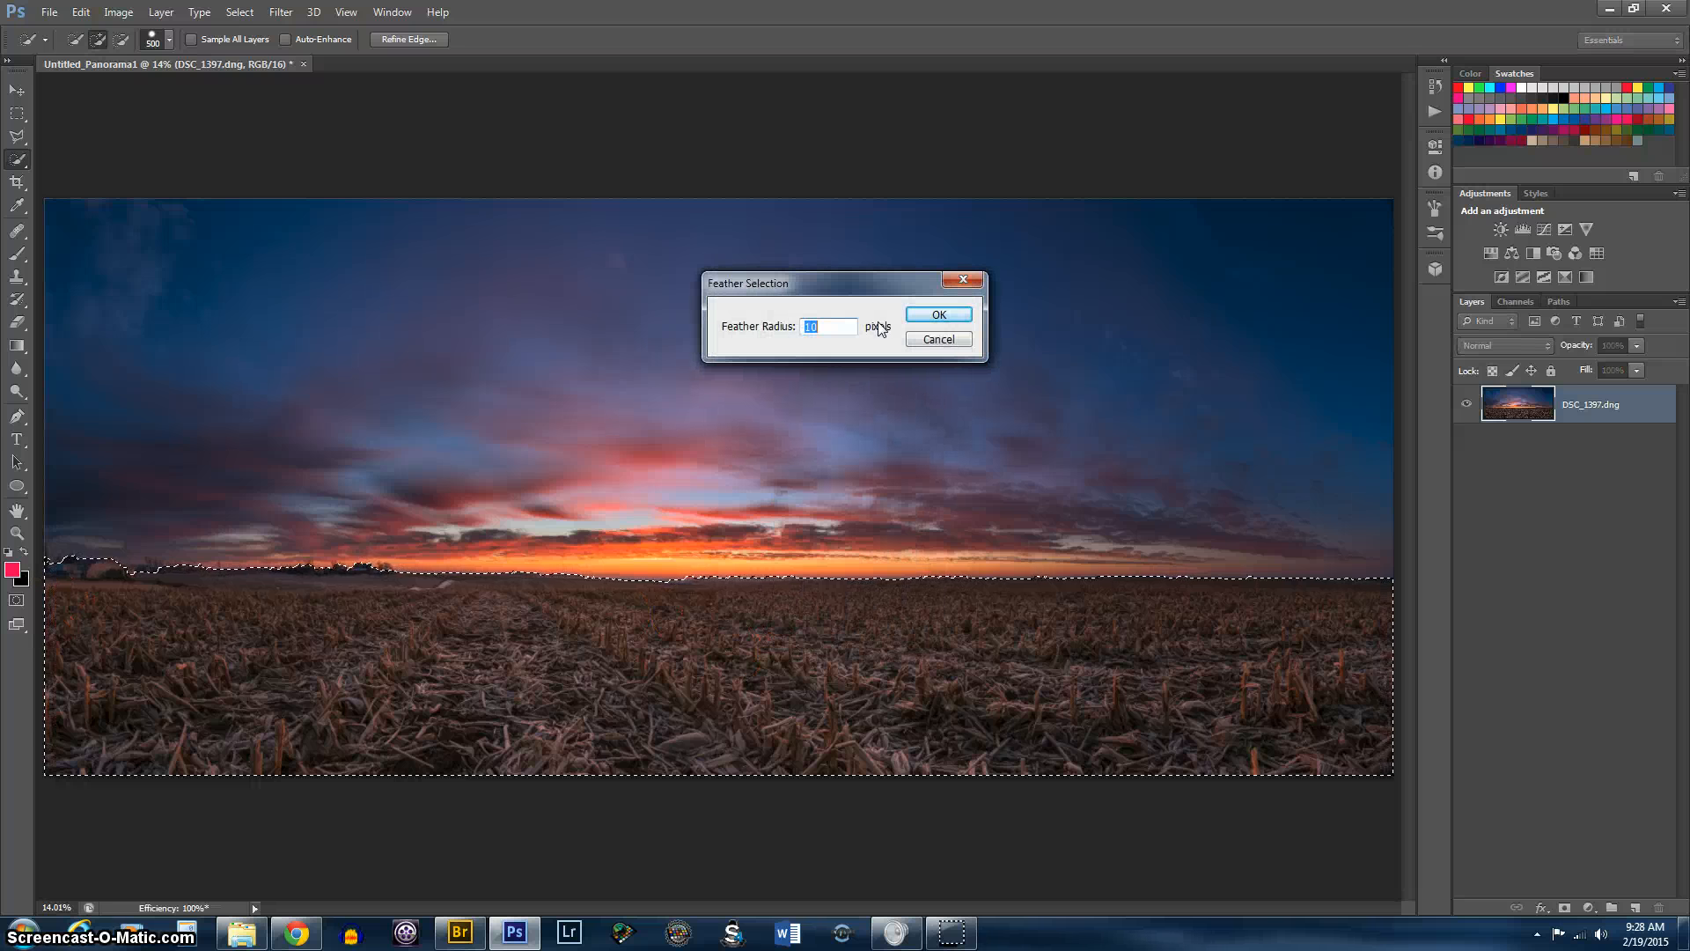
pyautogui.click(940, 318)
pyautogui.rightClick(999, 650)
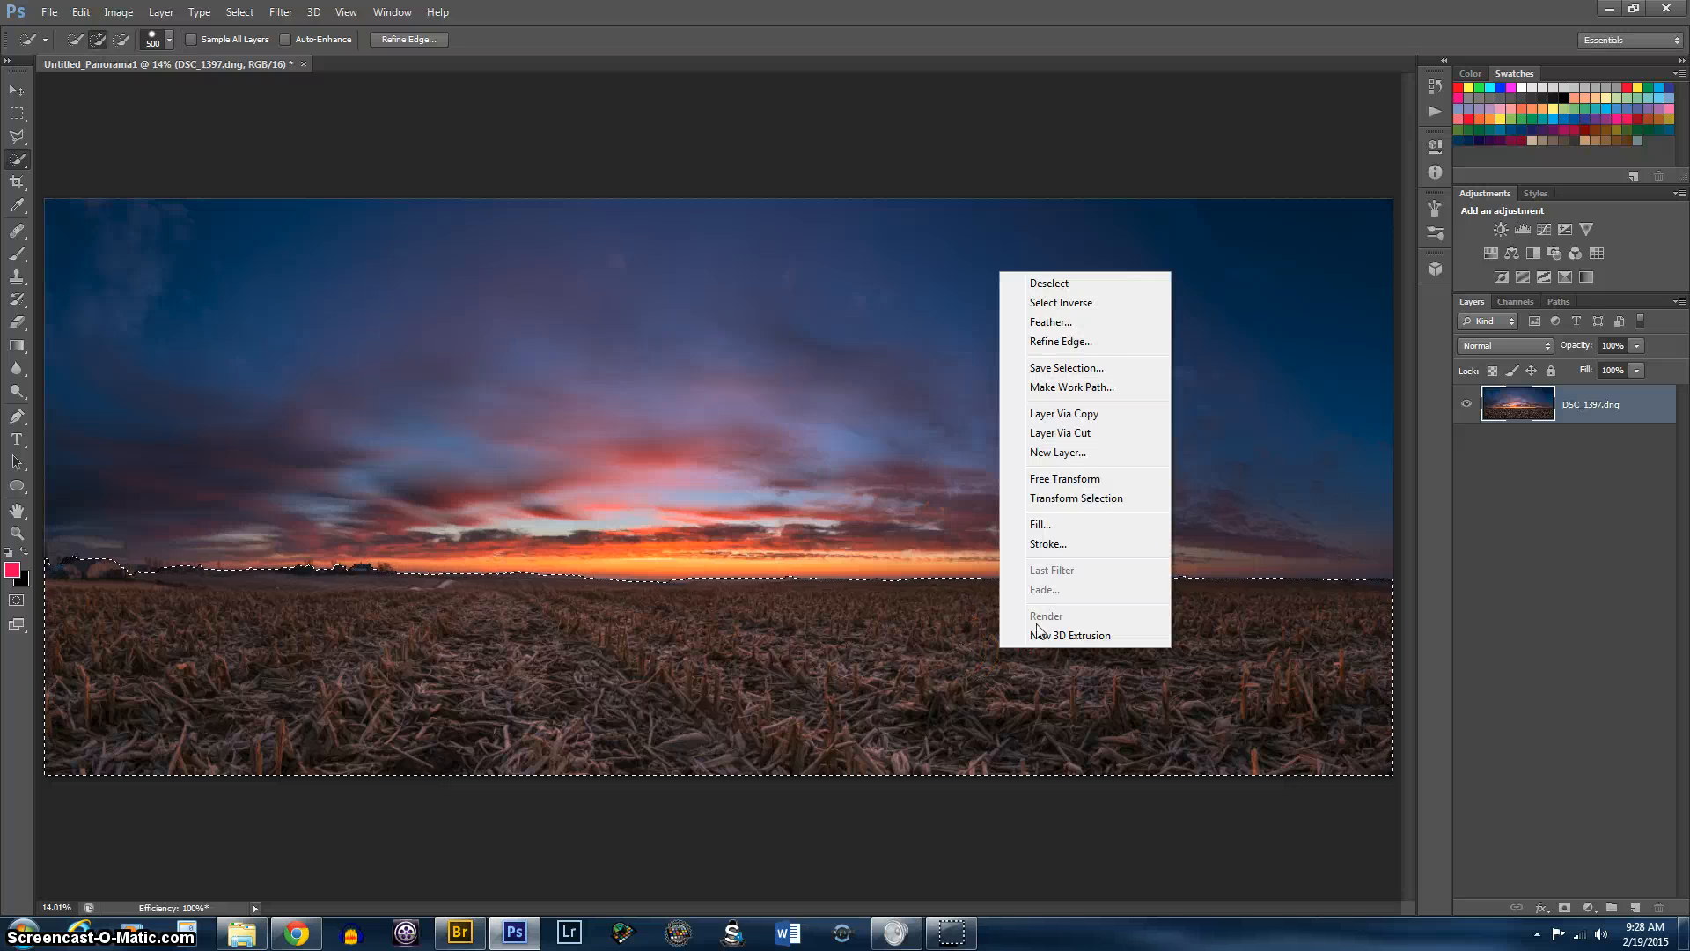
pyautogui.click(1092, 345)
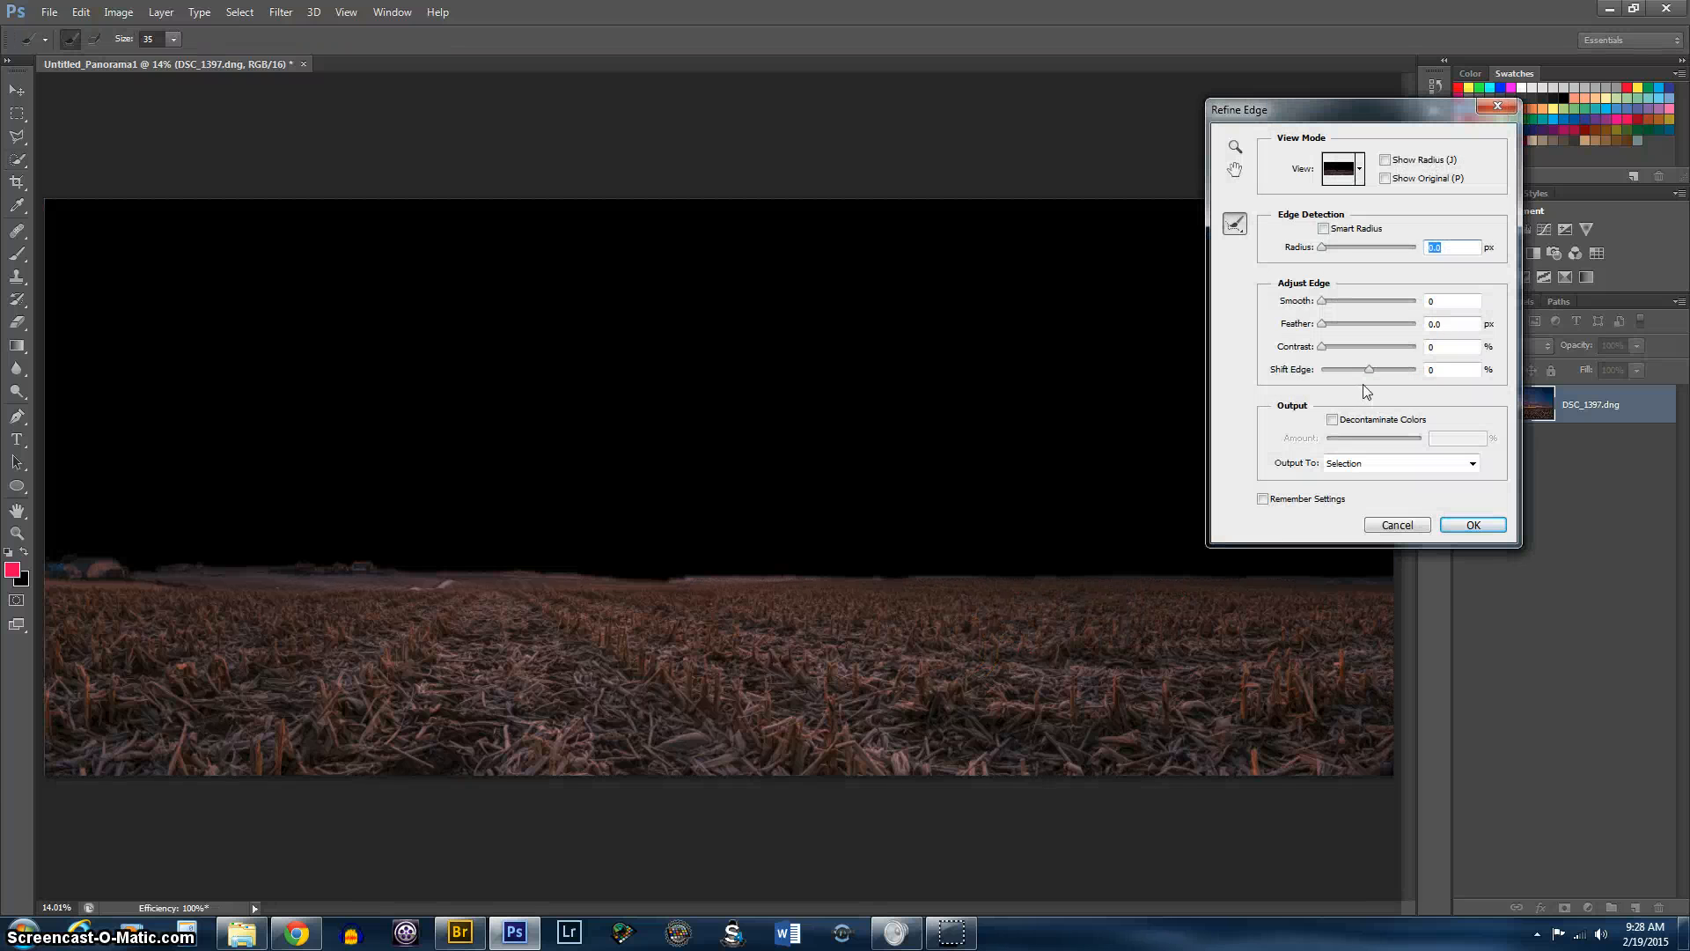
pyautogui.moveTo(1371, 369); pyautogui.dragTo(1316, 369)
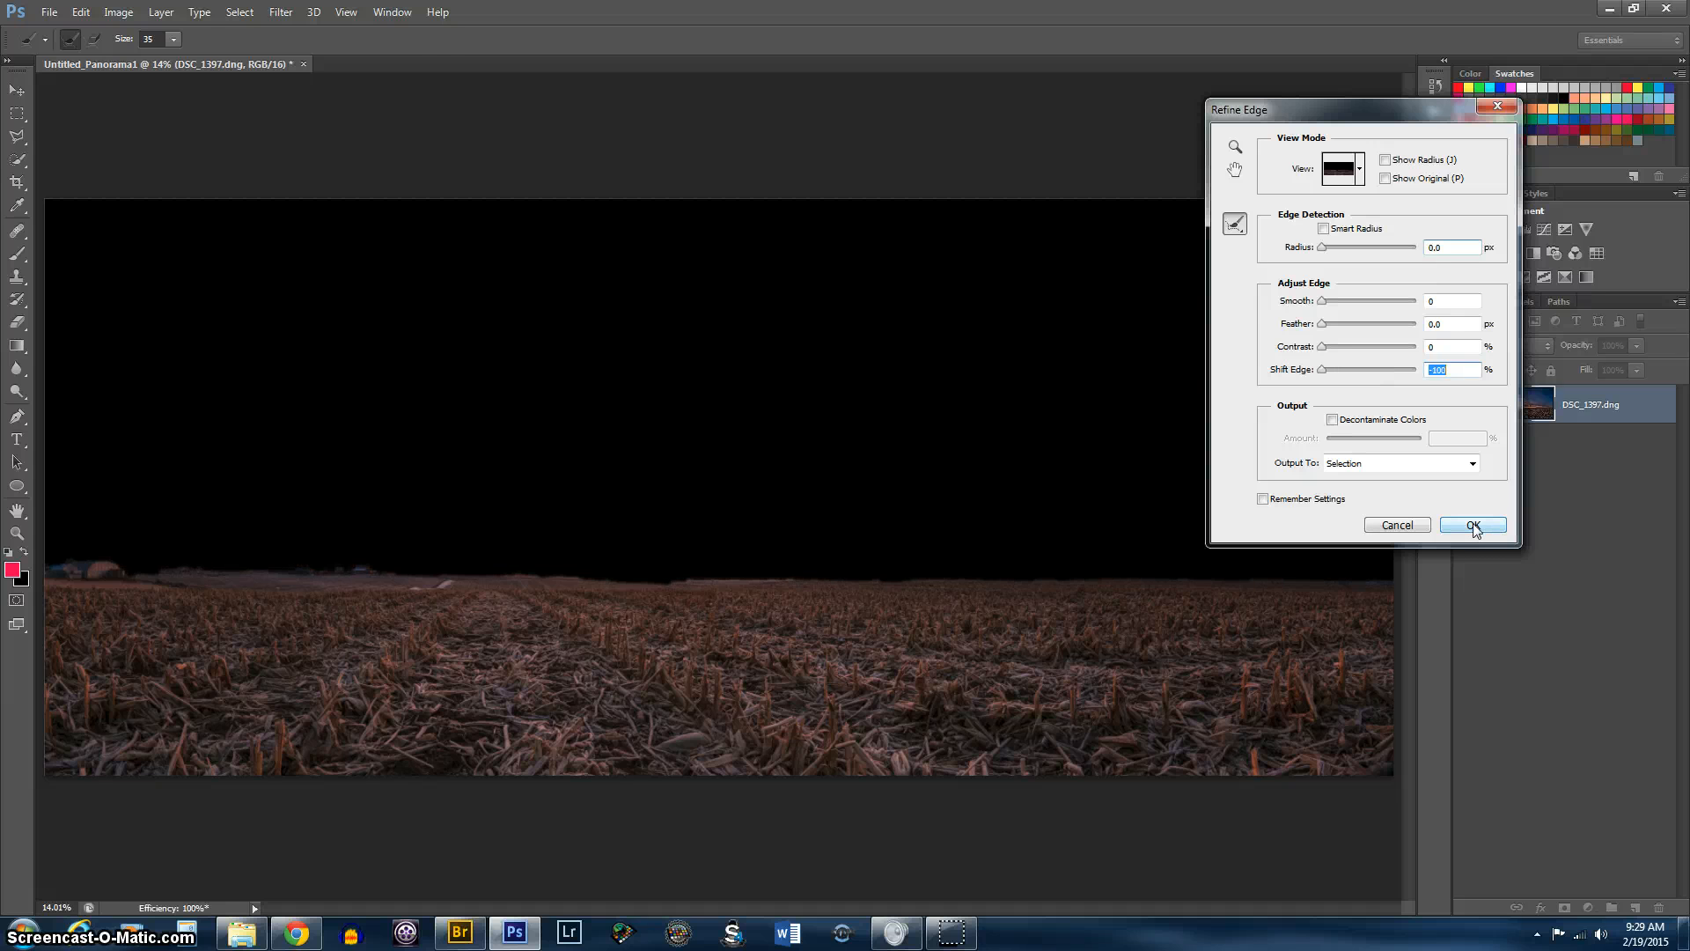
pyautogui.click(1473, 525)
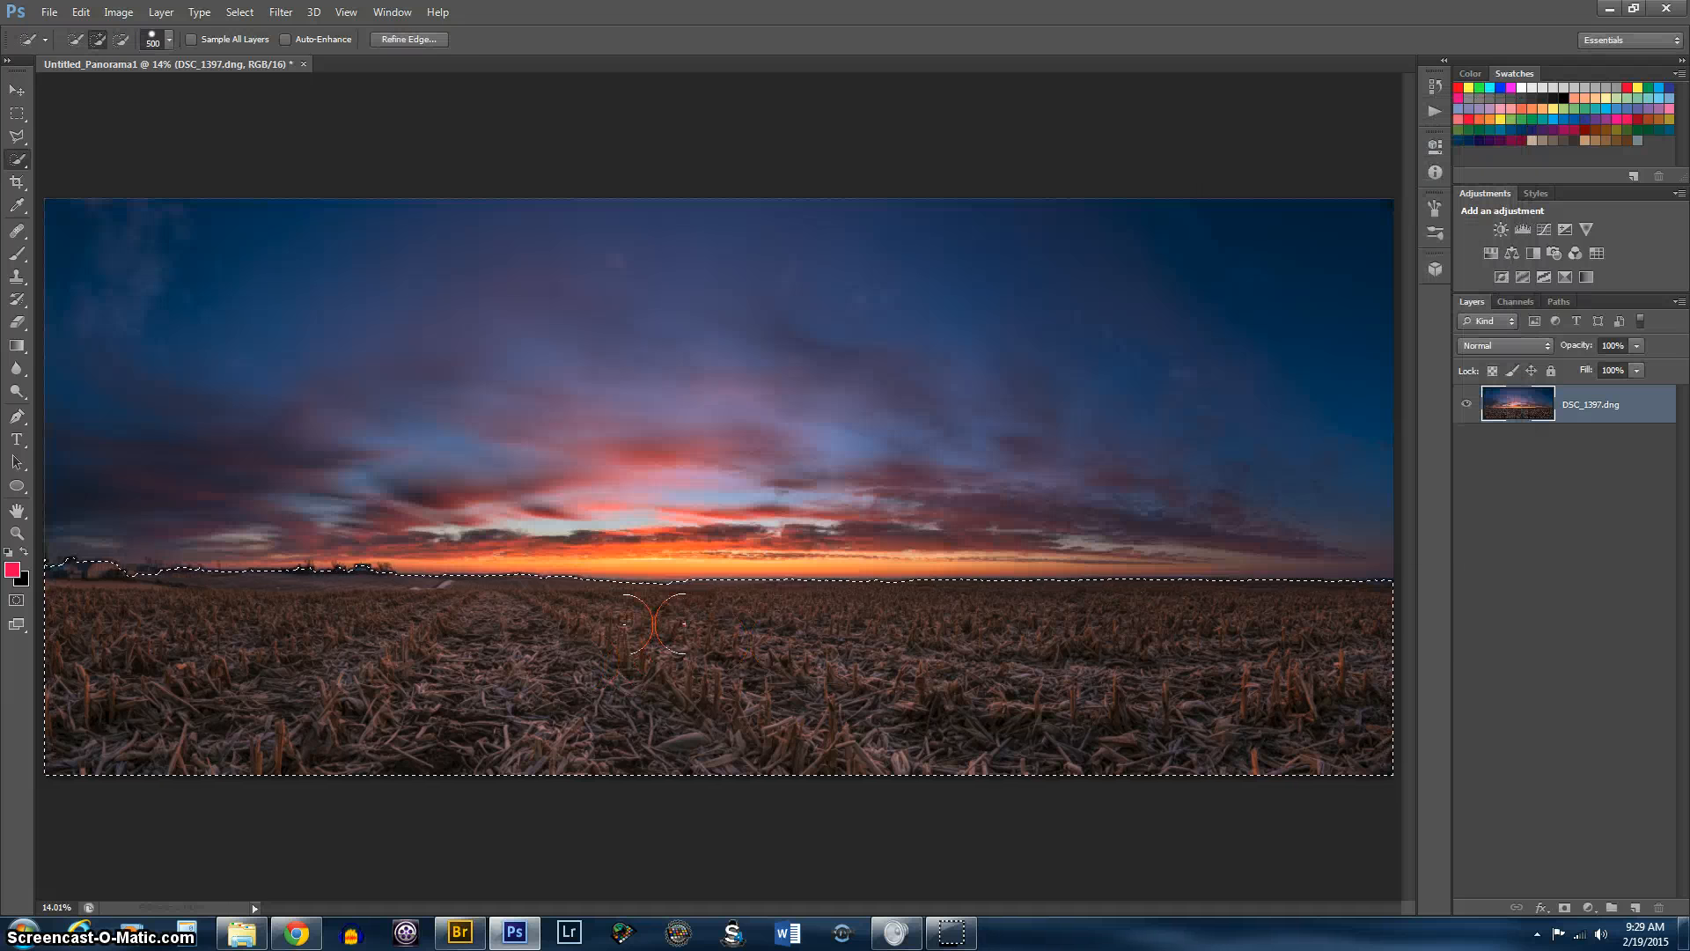
# Step: Apply Levels to the selected field with input black 1, midtone 0.99 and white 218
pyautogui.hotkey('ctrl', 'l')
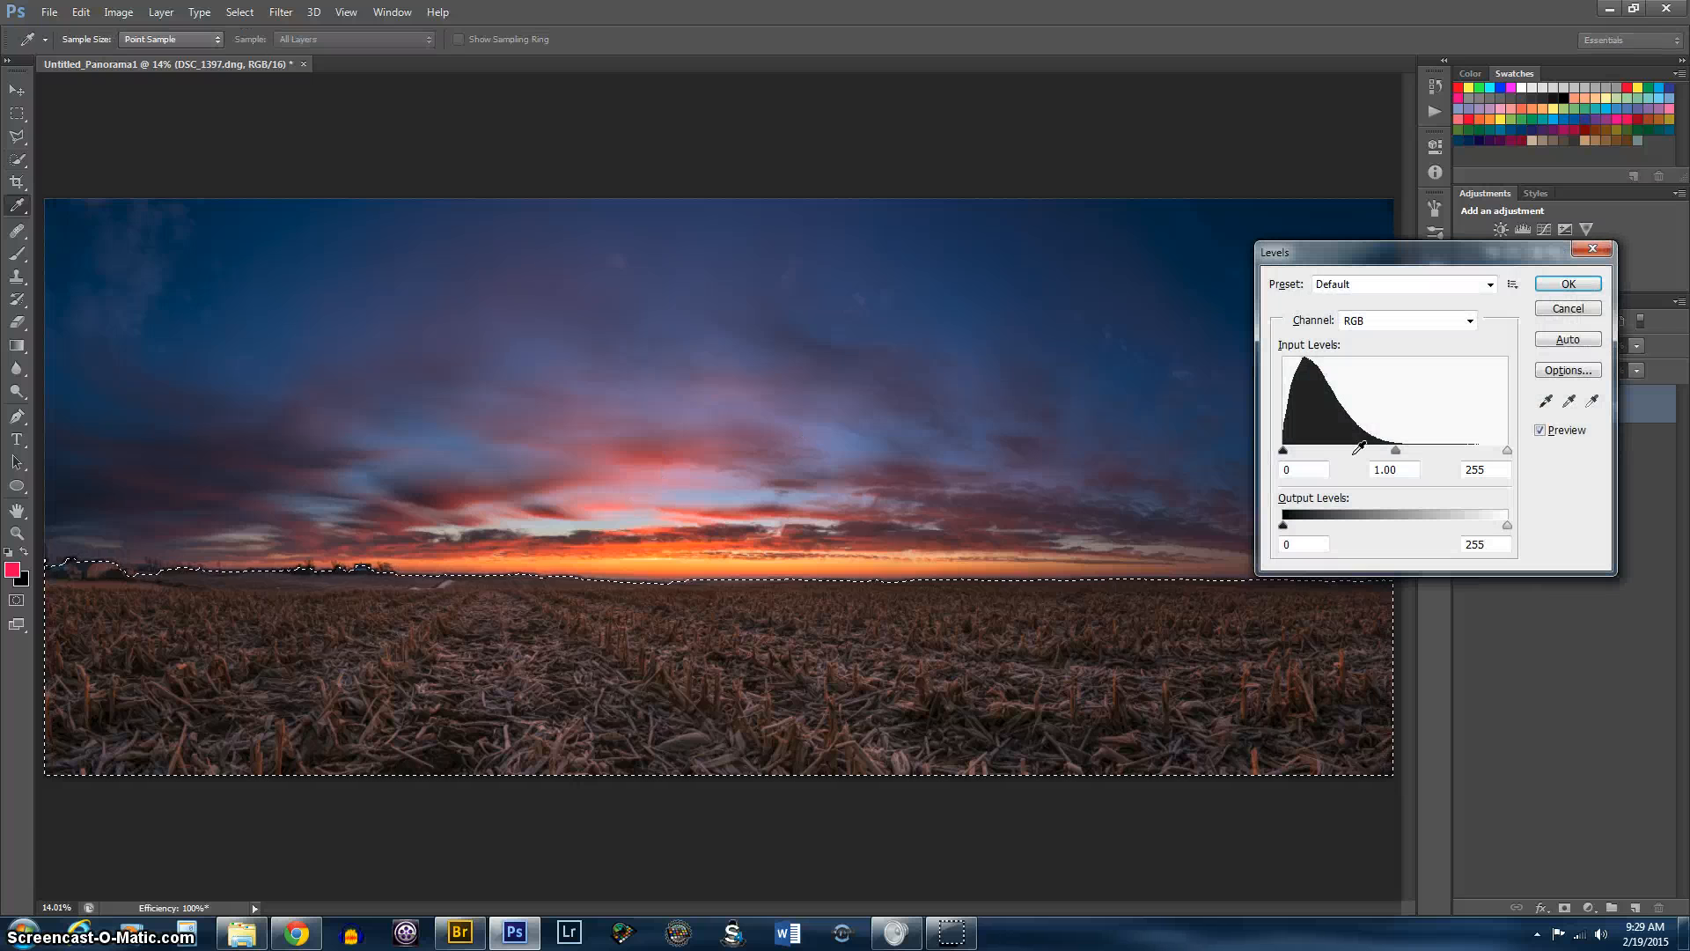
pyautogui.moveTo(1507, 450); pyautogui.dragTo(1478, 451)
pyautogui.click(1283, 451)
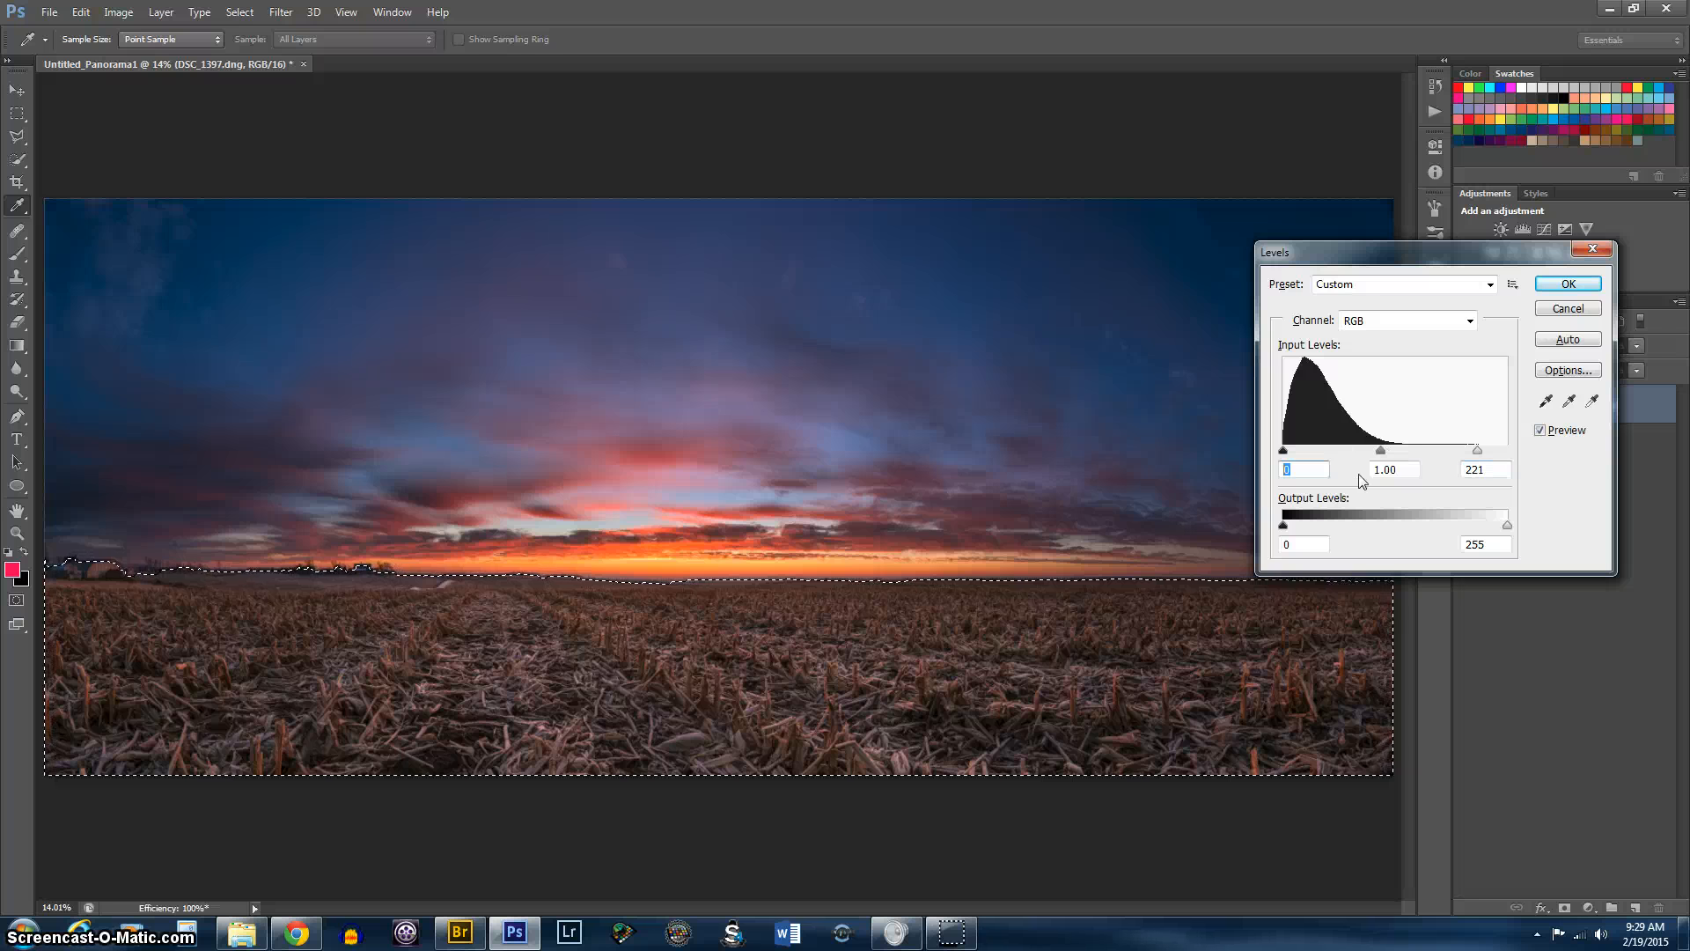
pyautogui.write('1')
pyautogui.moveTo(1380, 453); pyautogui.dragTo(1386, 453)
pyautogui.press('Tab')
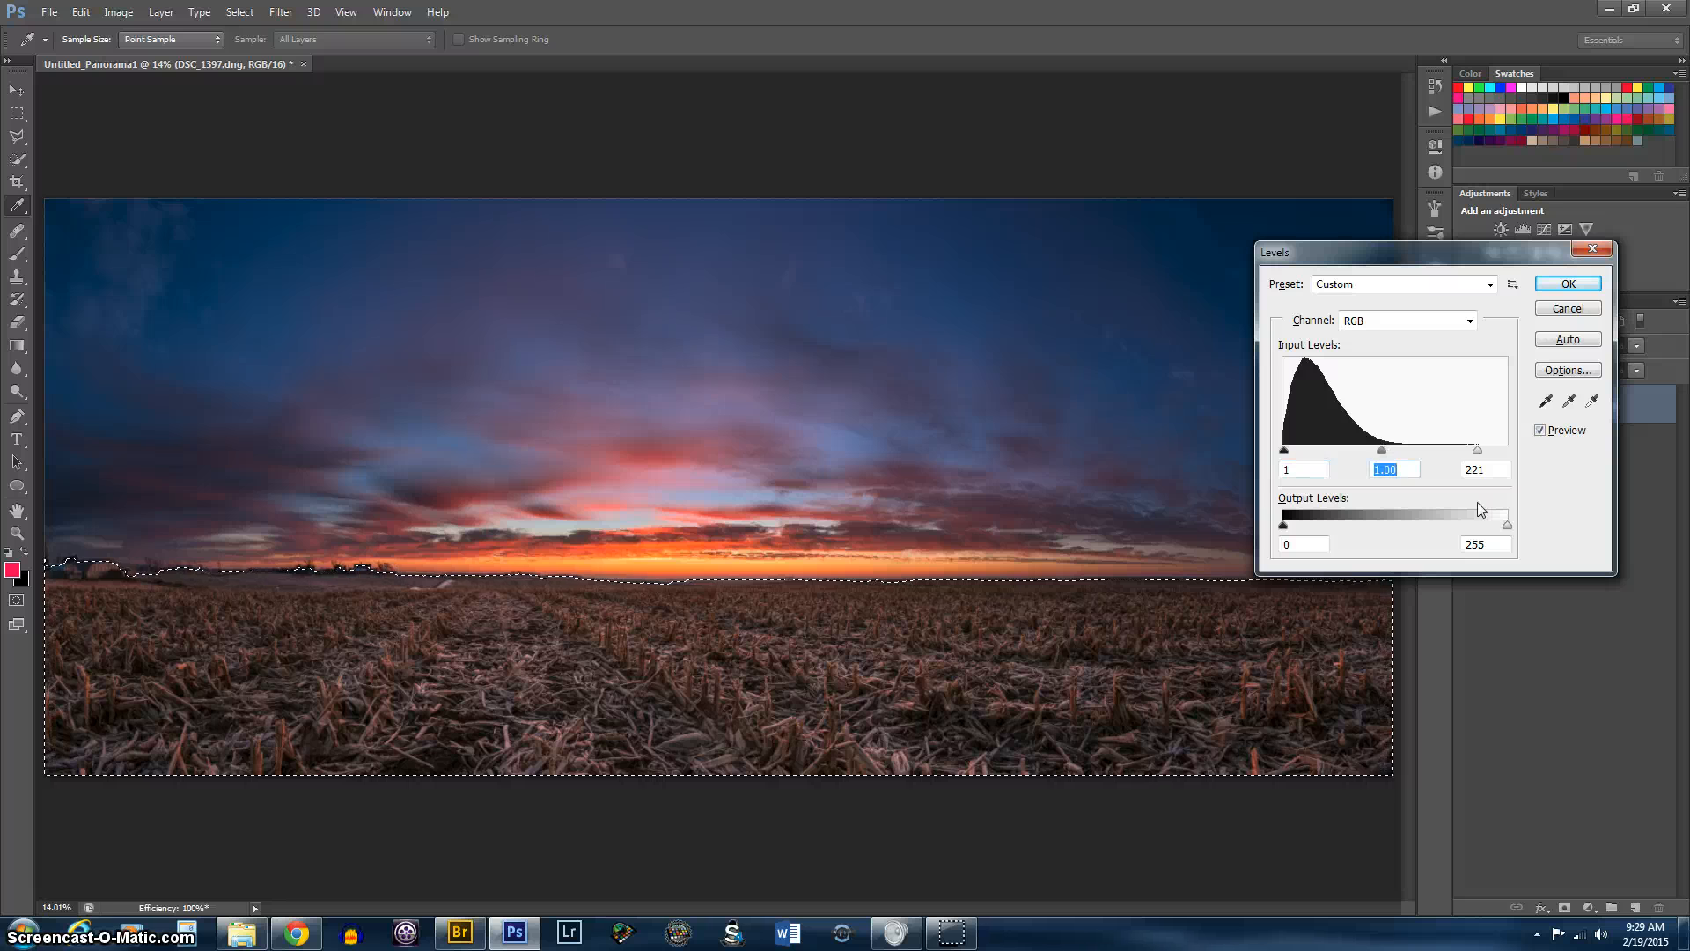
pyautogui.write('.99')
pyautogui.click(1569, 283)
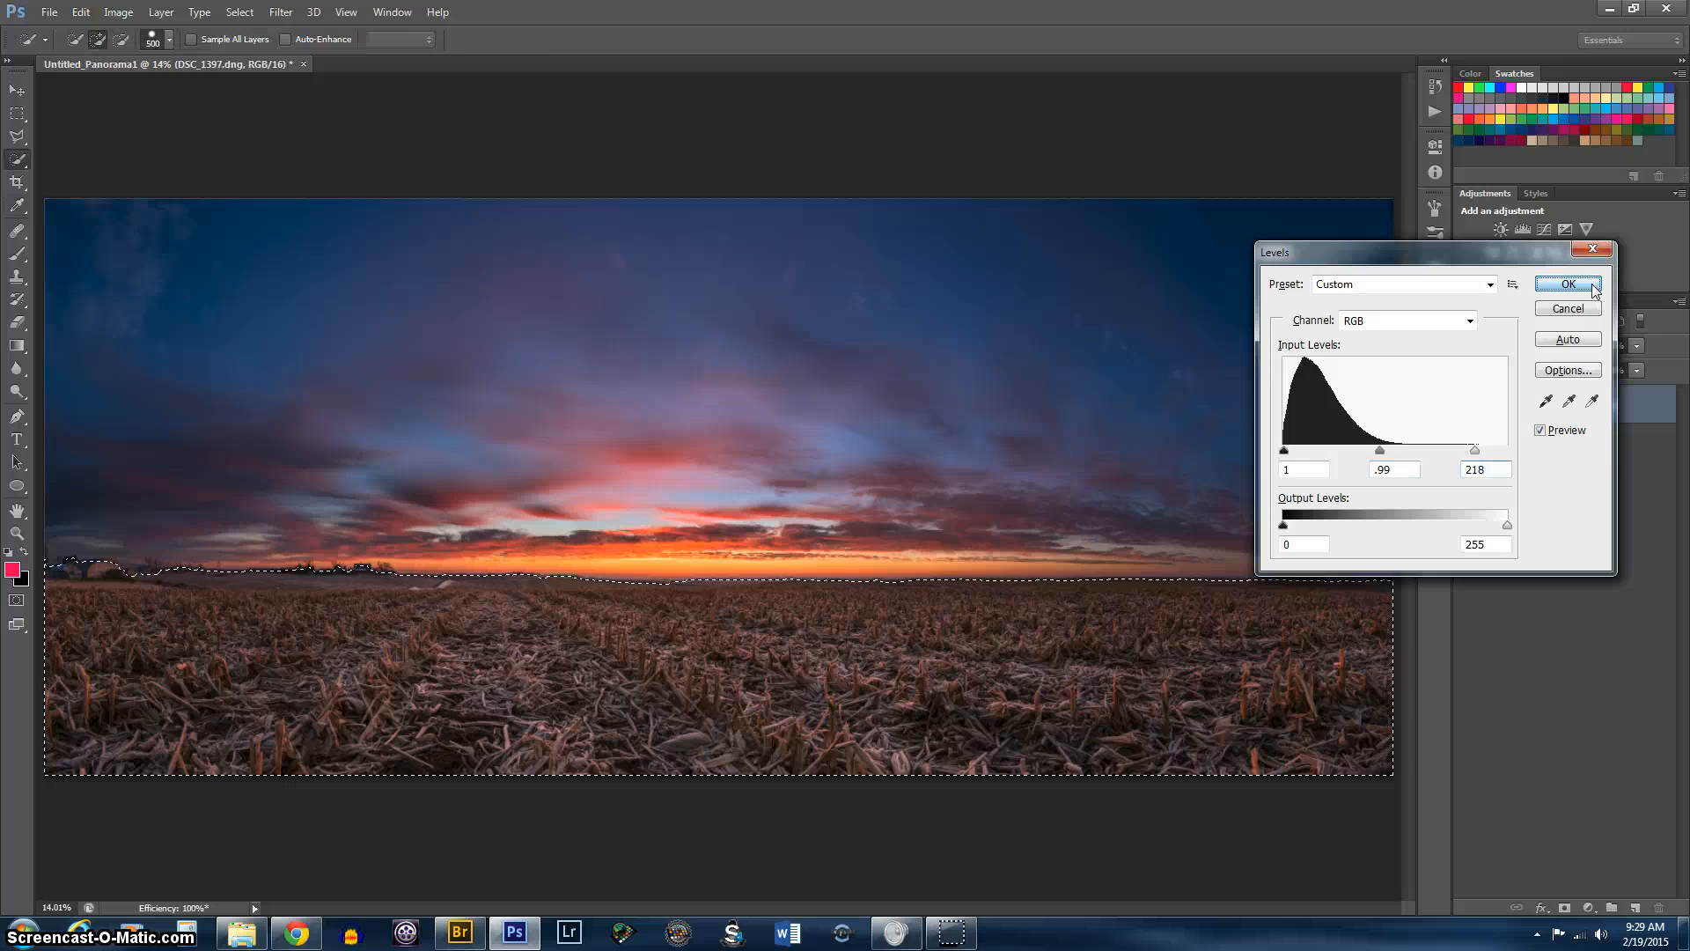
# Step: Invert the selection to the sky, apply Levels with inputs 5, 0.88 and 243, and deselect
pyautogui.rightClick(938, 668)
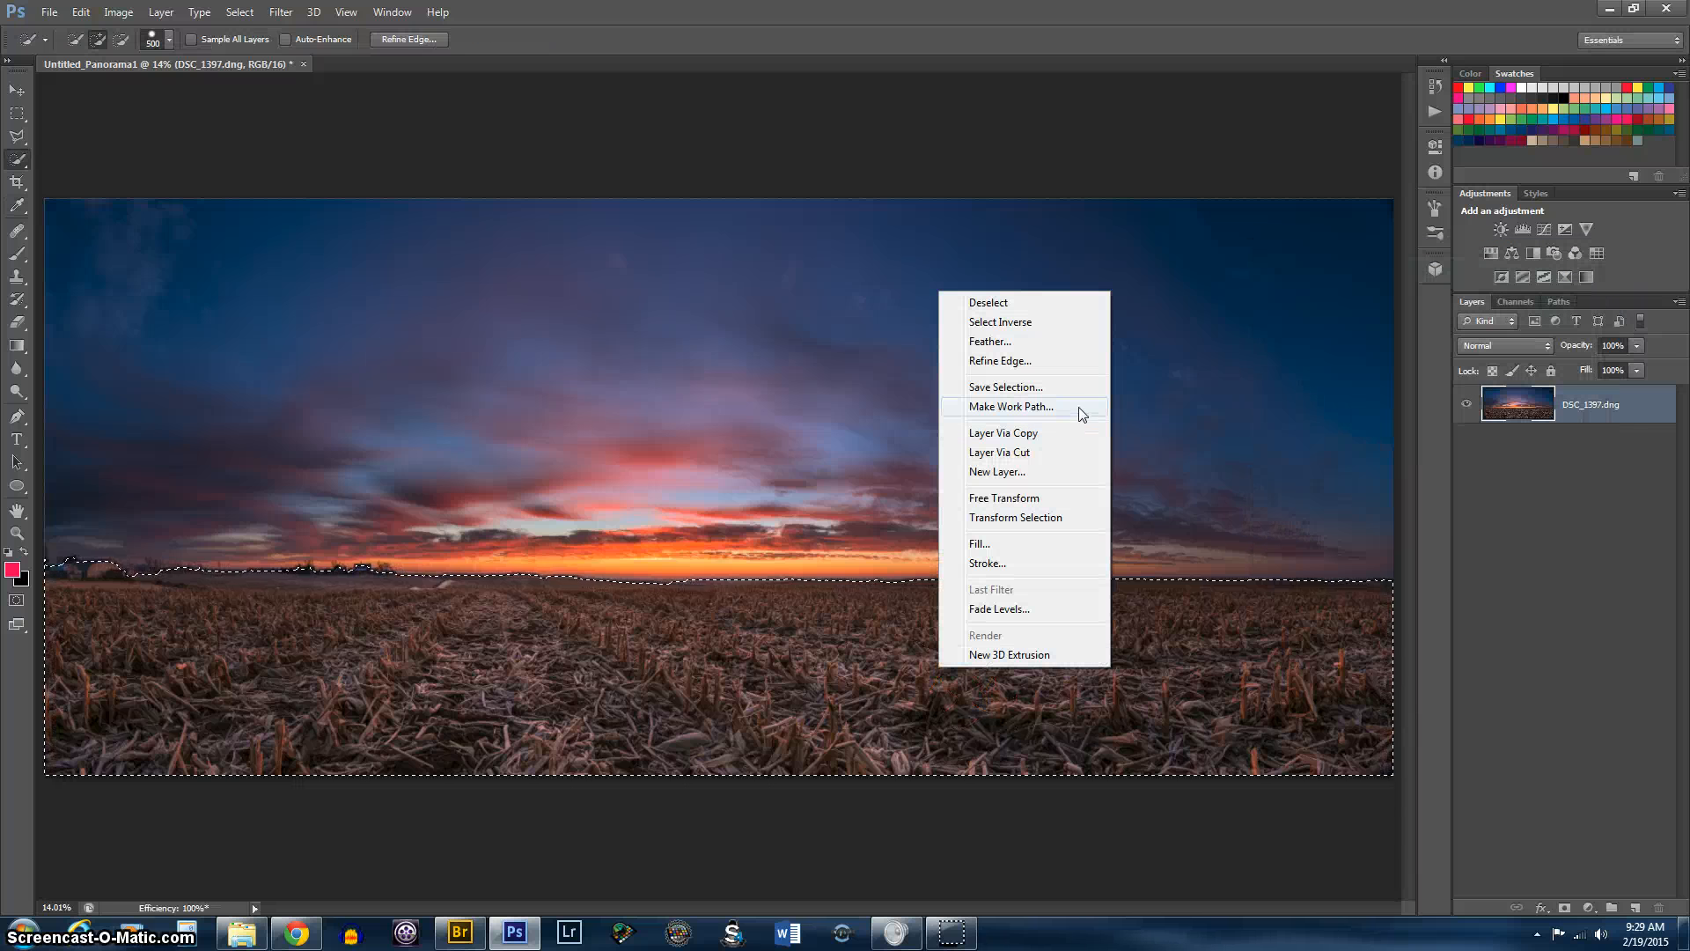
pyautogui.click(1028, 322)
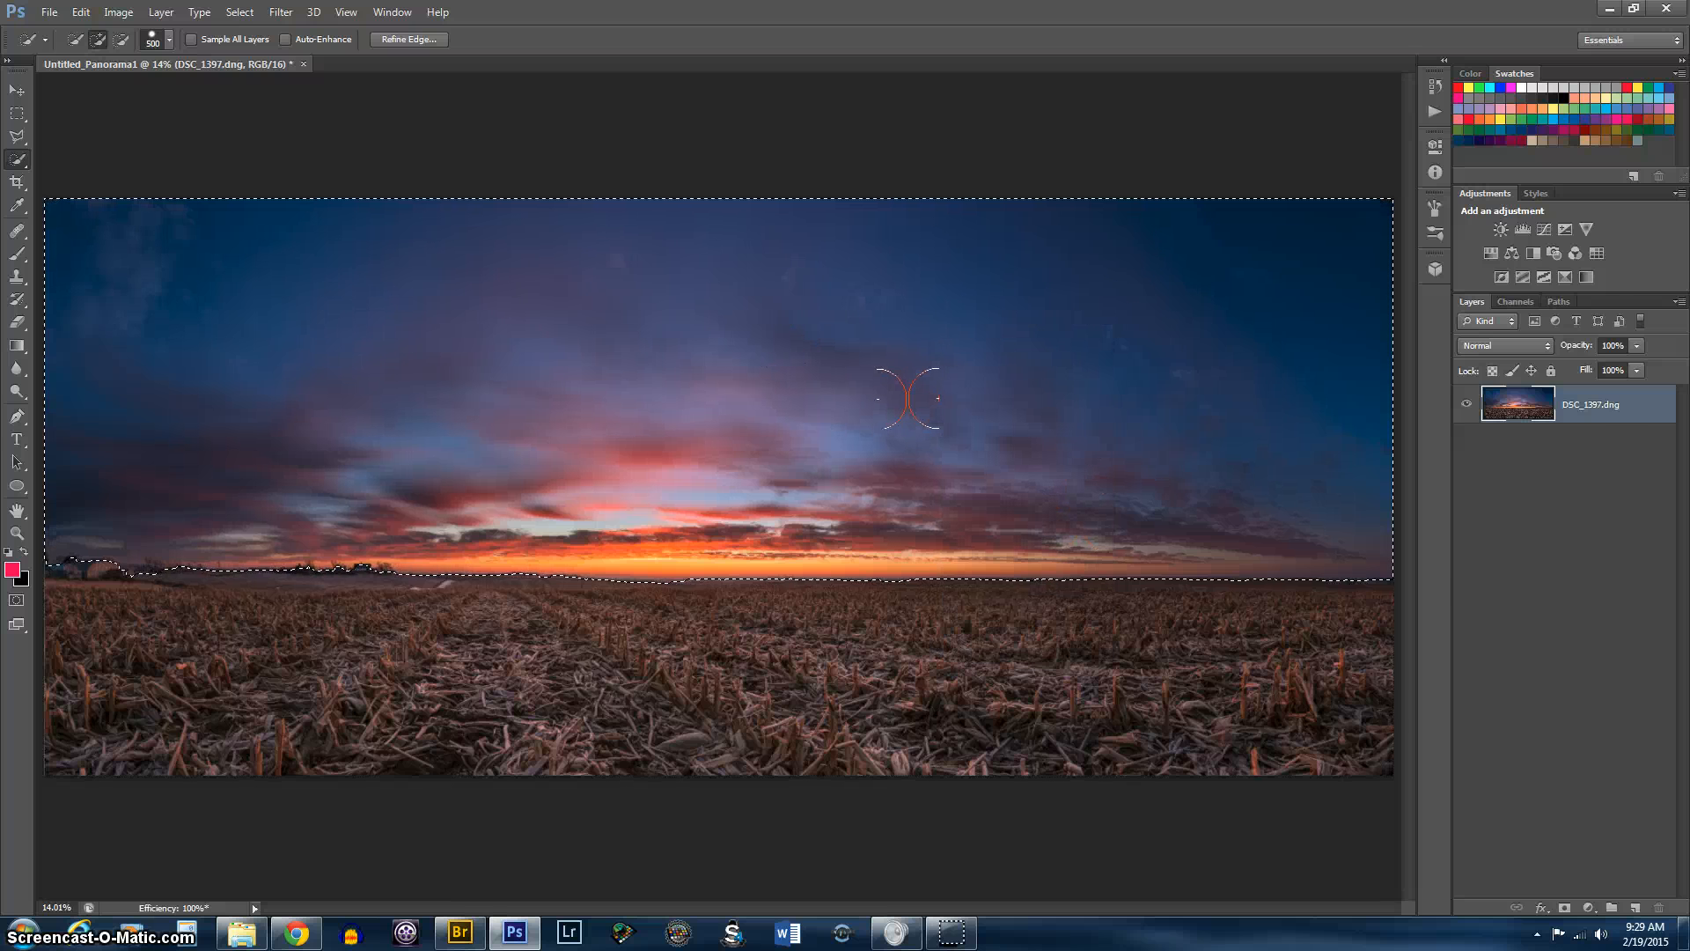
pyautogui.hotkey('ctrl', 'l')
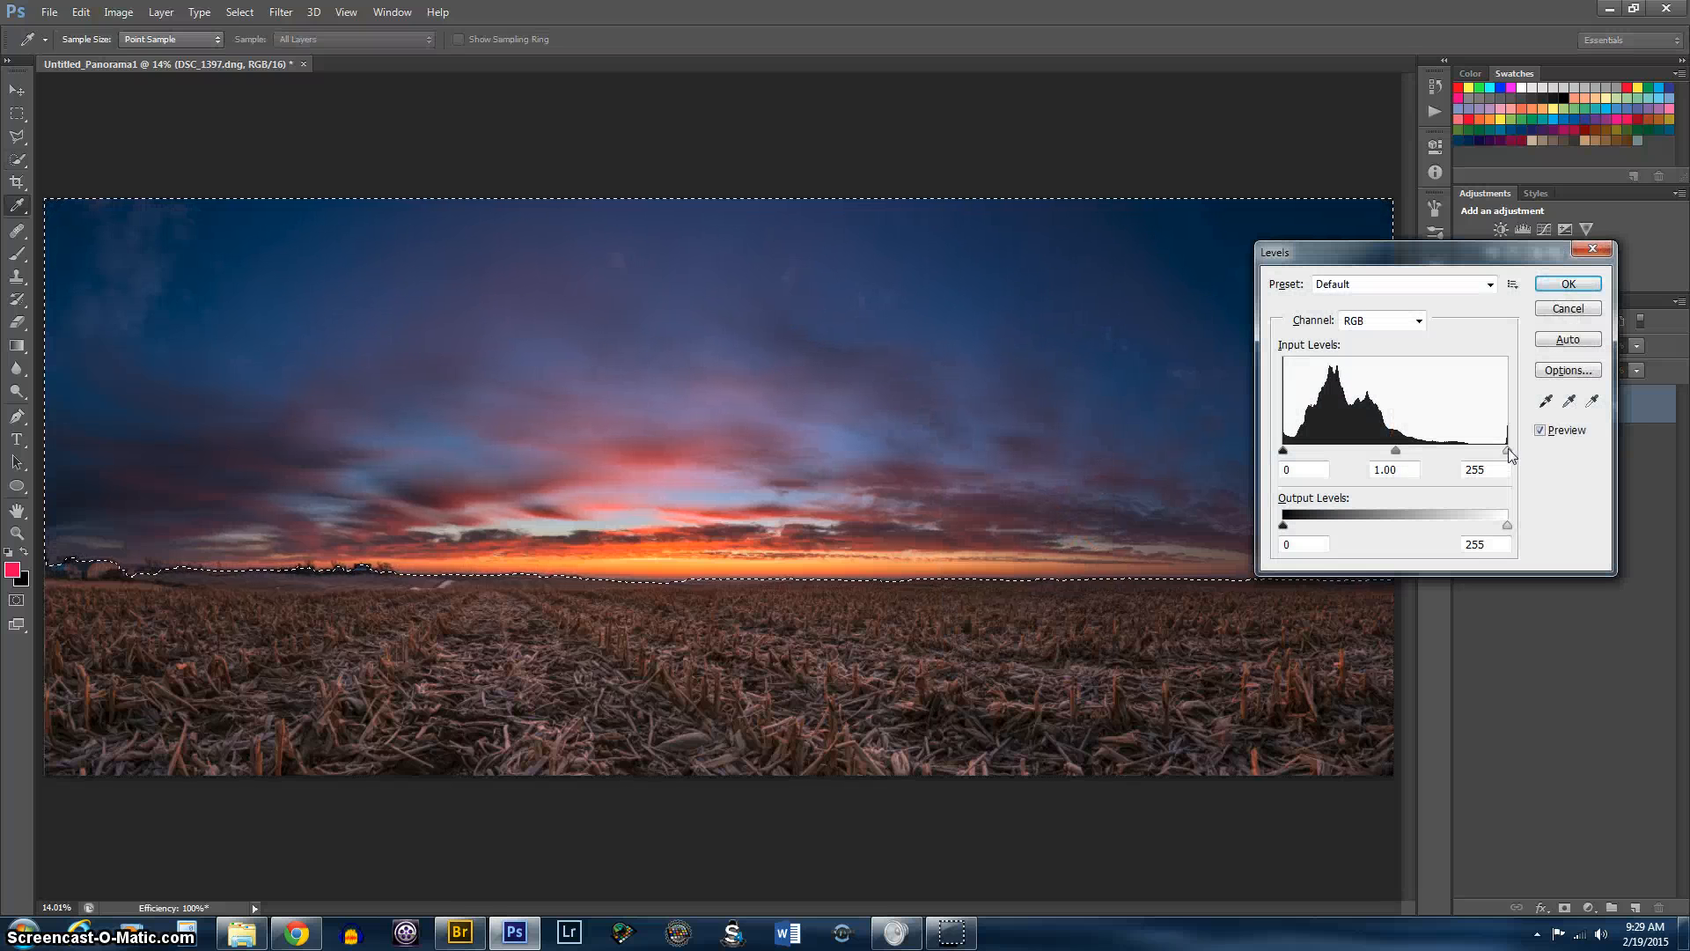
pyautogui.moveTo(1508, 447); pyautogui.dragTo(1501, 448)
pyautogui.click(1287, 453)
pyautogui.moveTo(1392, 452); pyautogui.dragTo(1393, 457)
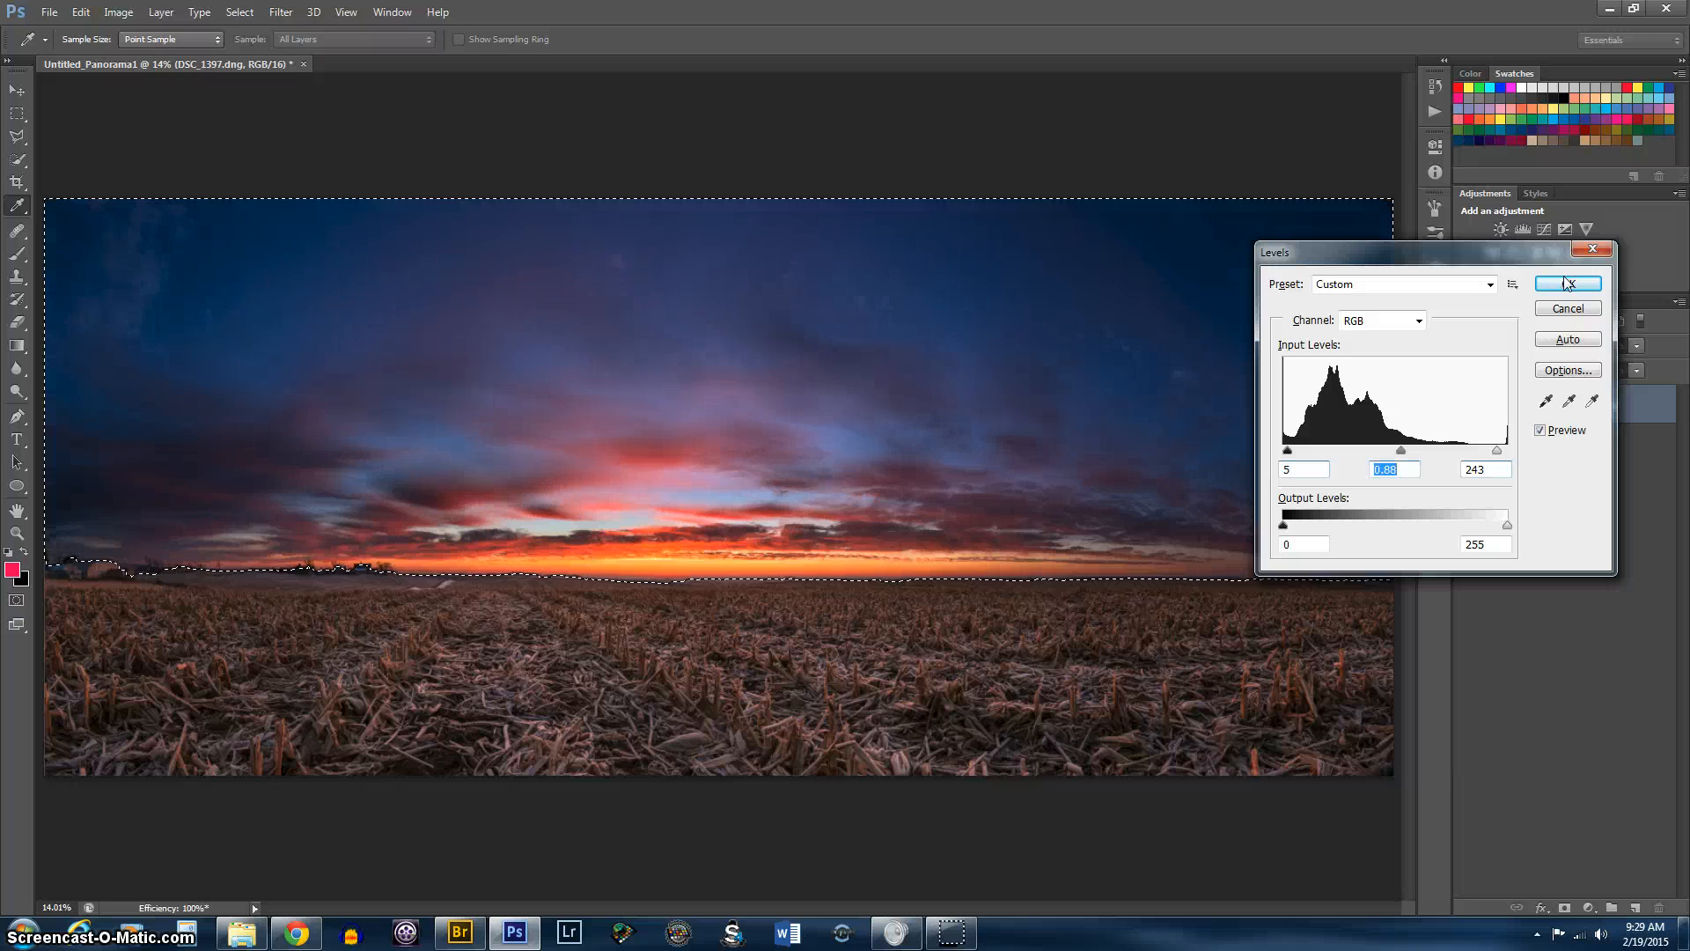
pyautogui.moveTo(1499, 452); pyautogui.dragTo(1498, 452)
pyautogui.click(1568, 284)
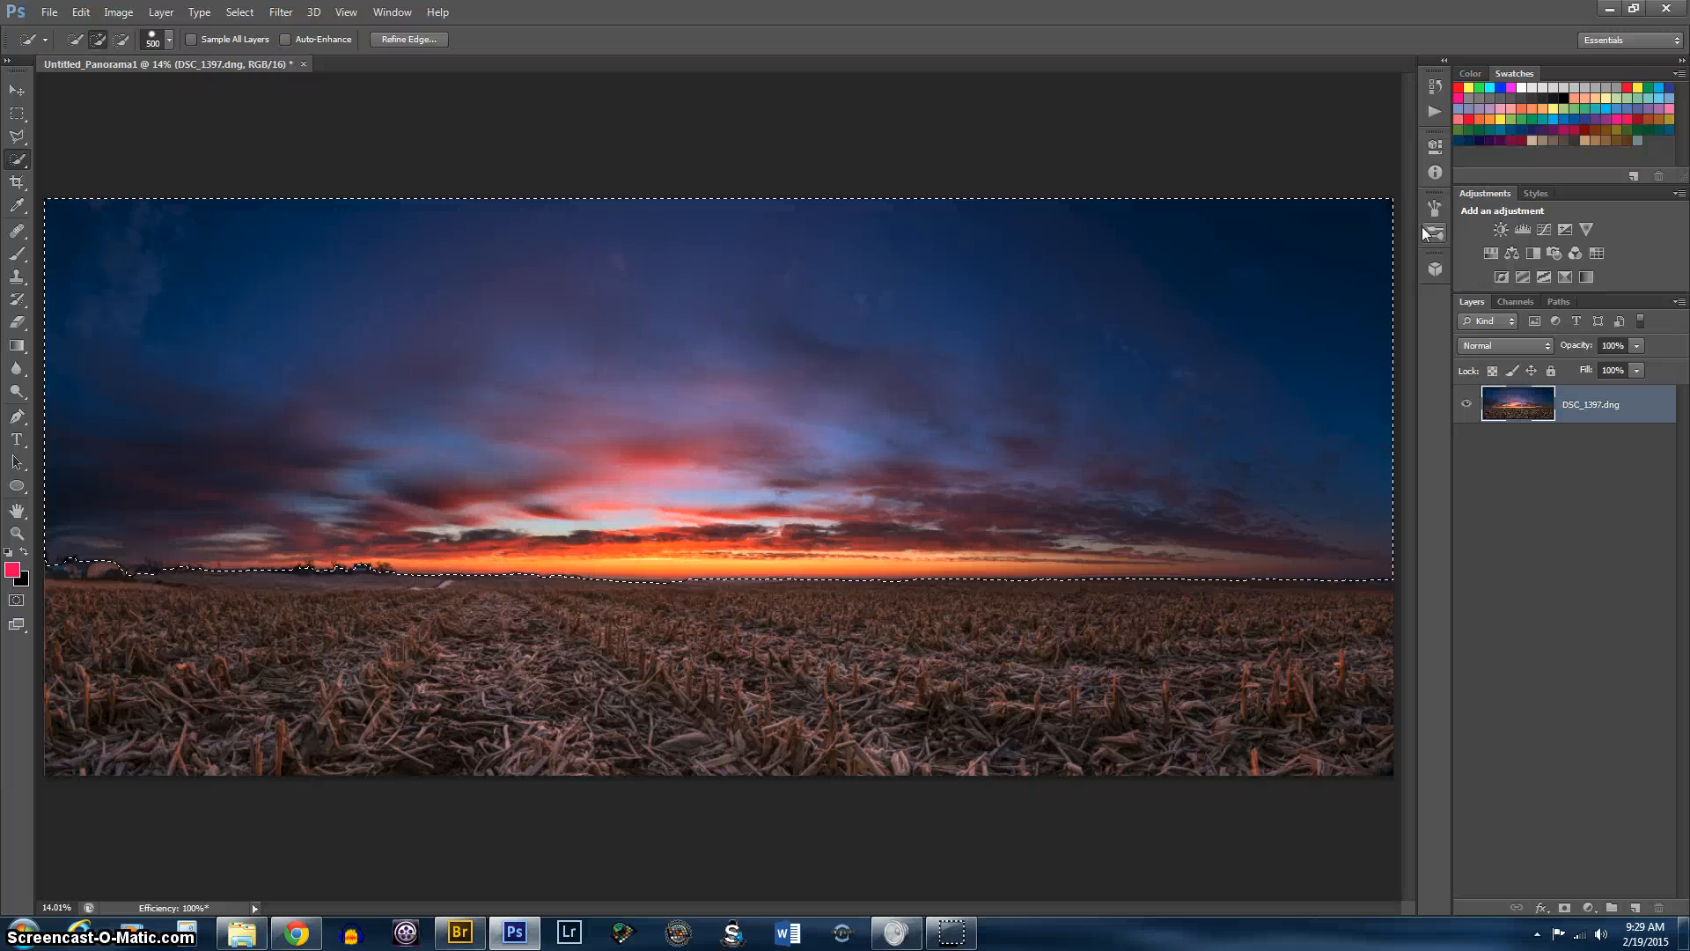
pyautogui.hotkey('ctrl', 'd')
# Step: Compare the panorama before and after the Levels edits by switching between the post-crop Deselect history state and the latest state
pyautogui.click(1435, 90)
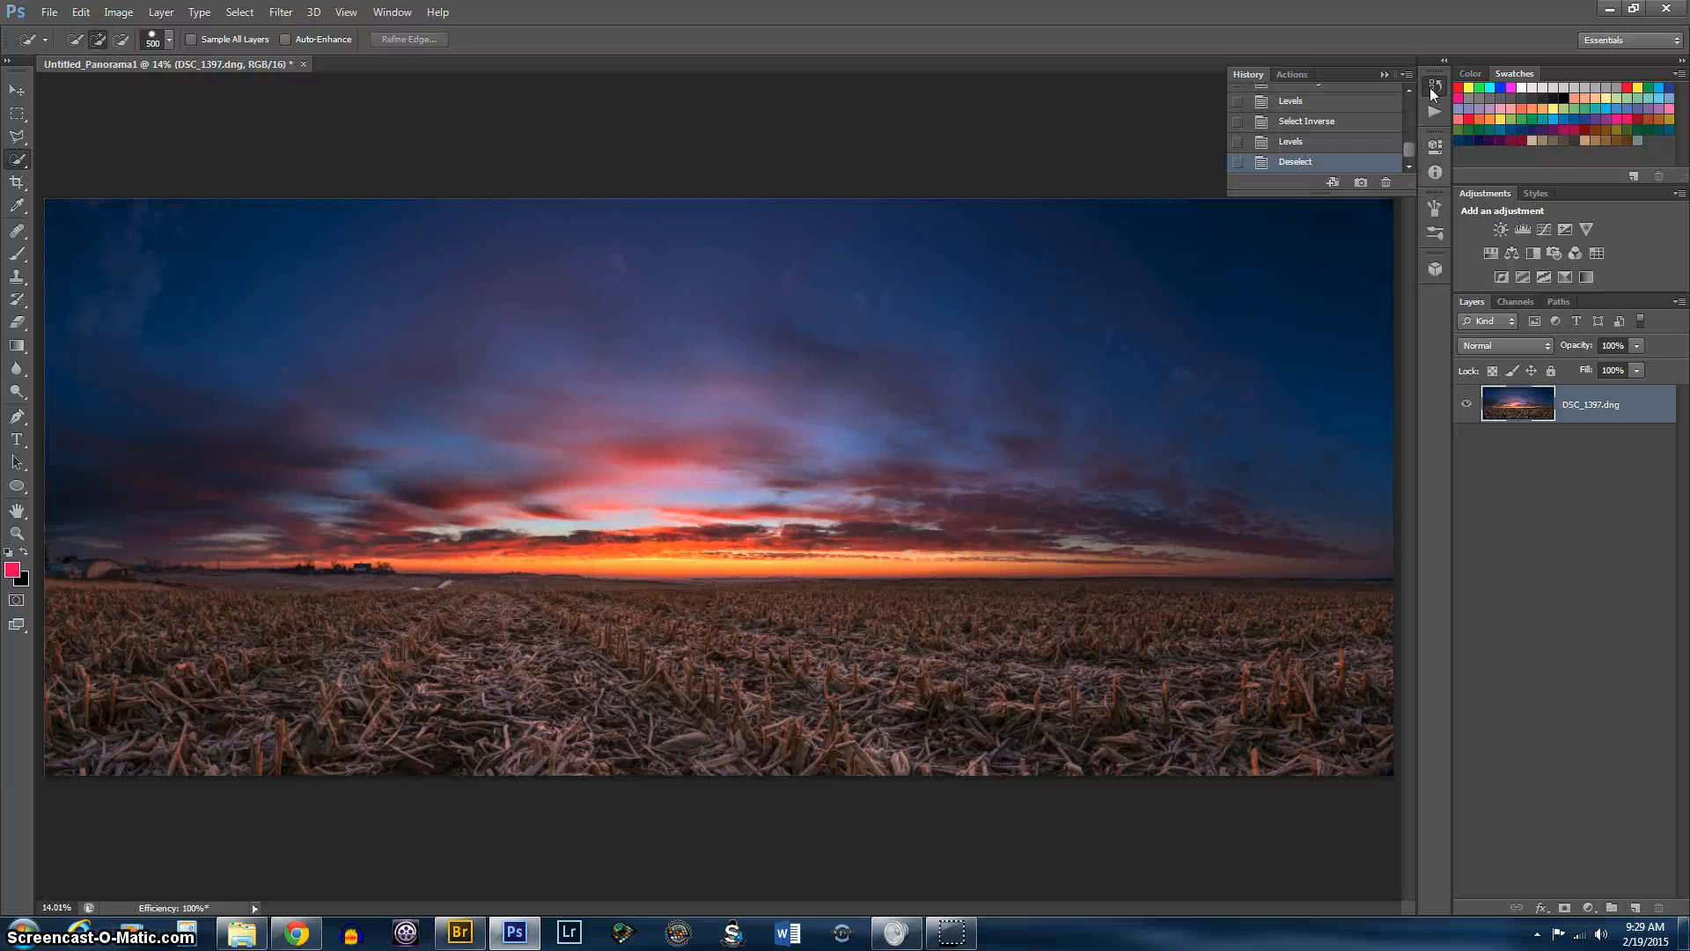
pyautogui.moveTo(1412, 146)
pyautogui.mouseDown()
pyautogui.moveTo(1412, 123)
pyautogui.moveTo(1358, 112)
pyautogui.mouseUp()
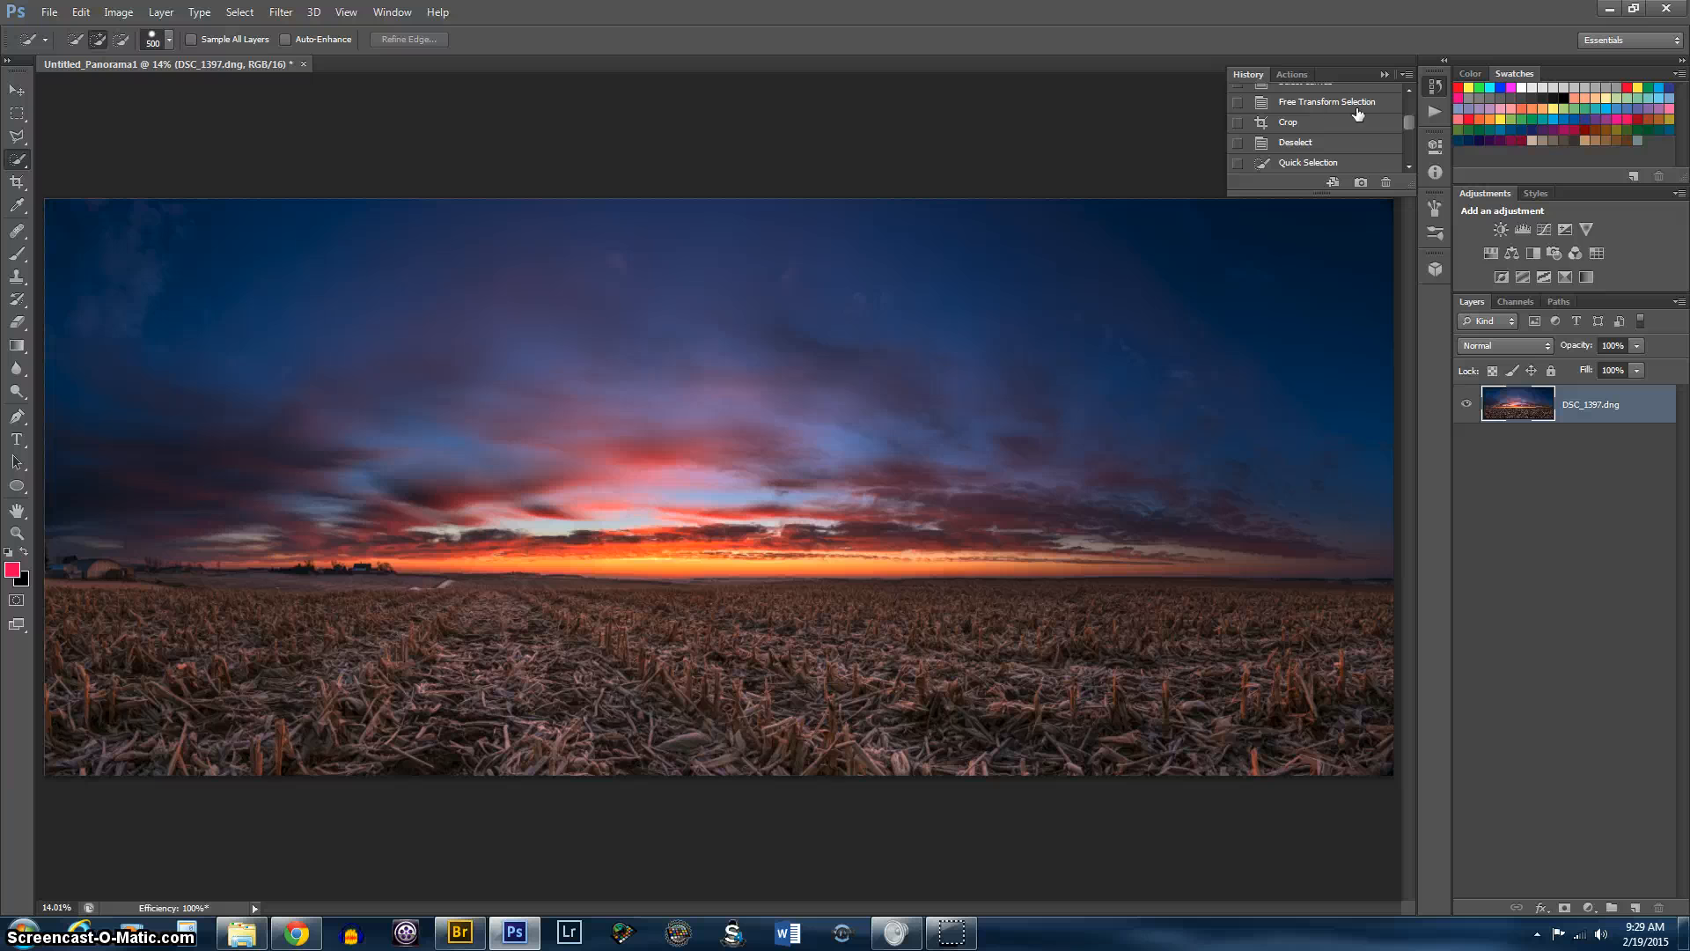
pyautogui.click(1303, 142)
pyautogui.click(1384, 75)
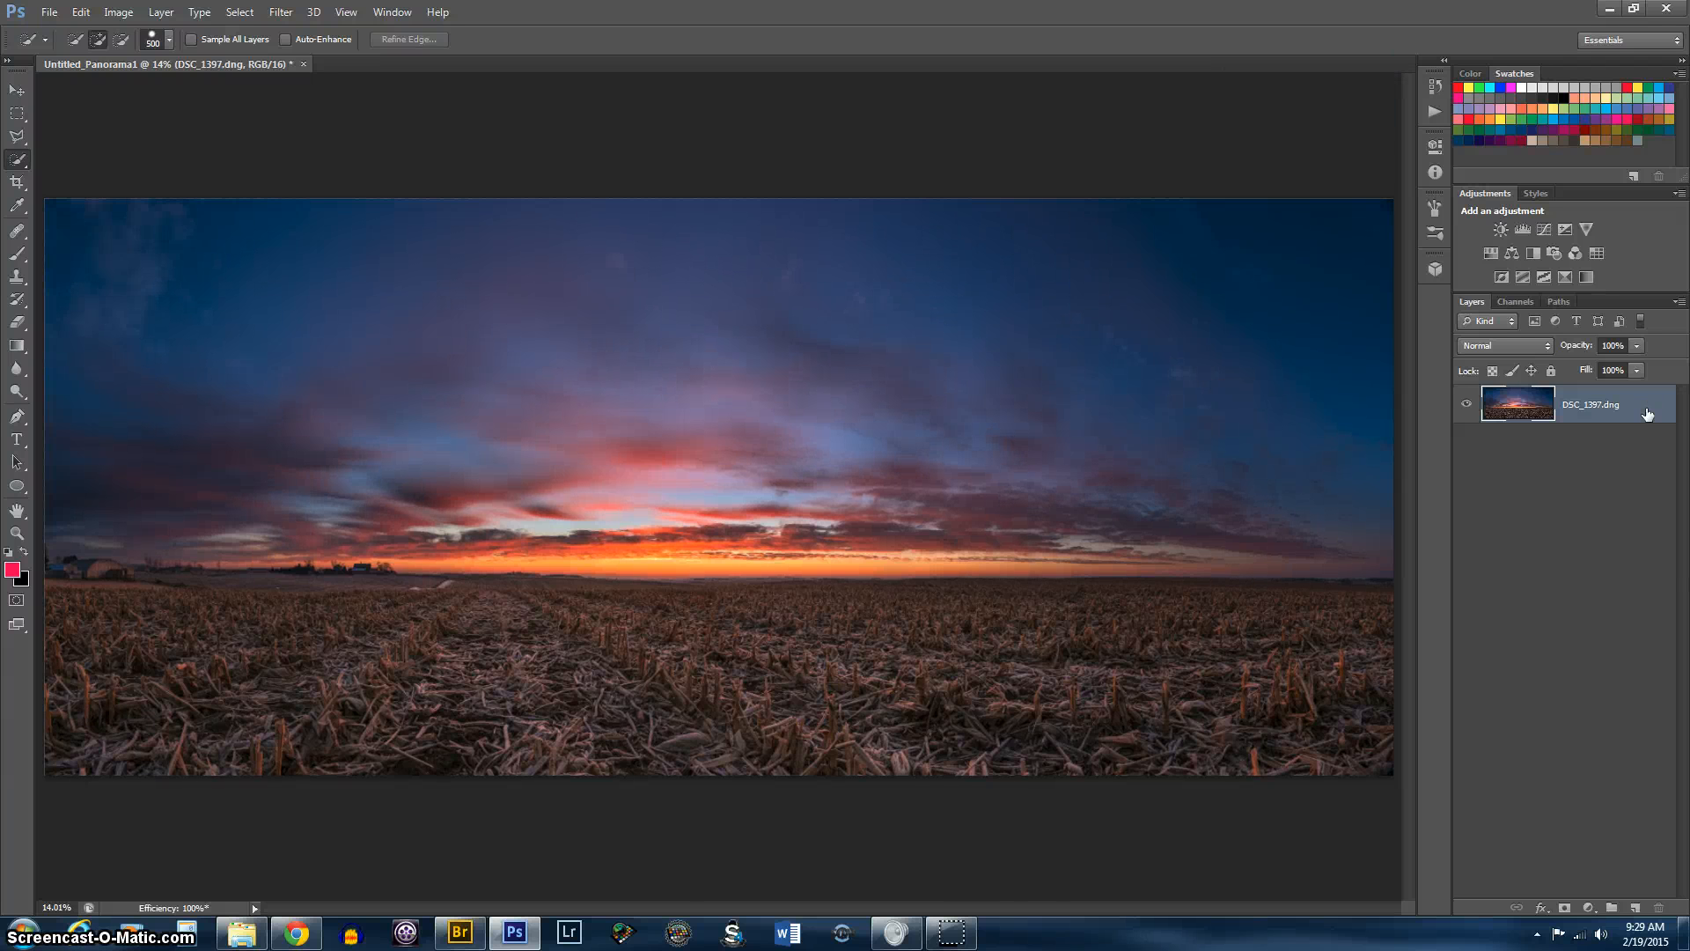
pyautogui.hotkey('ctrl', 'z')
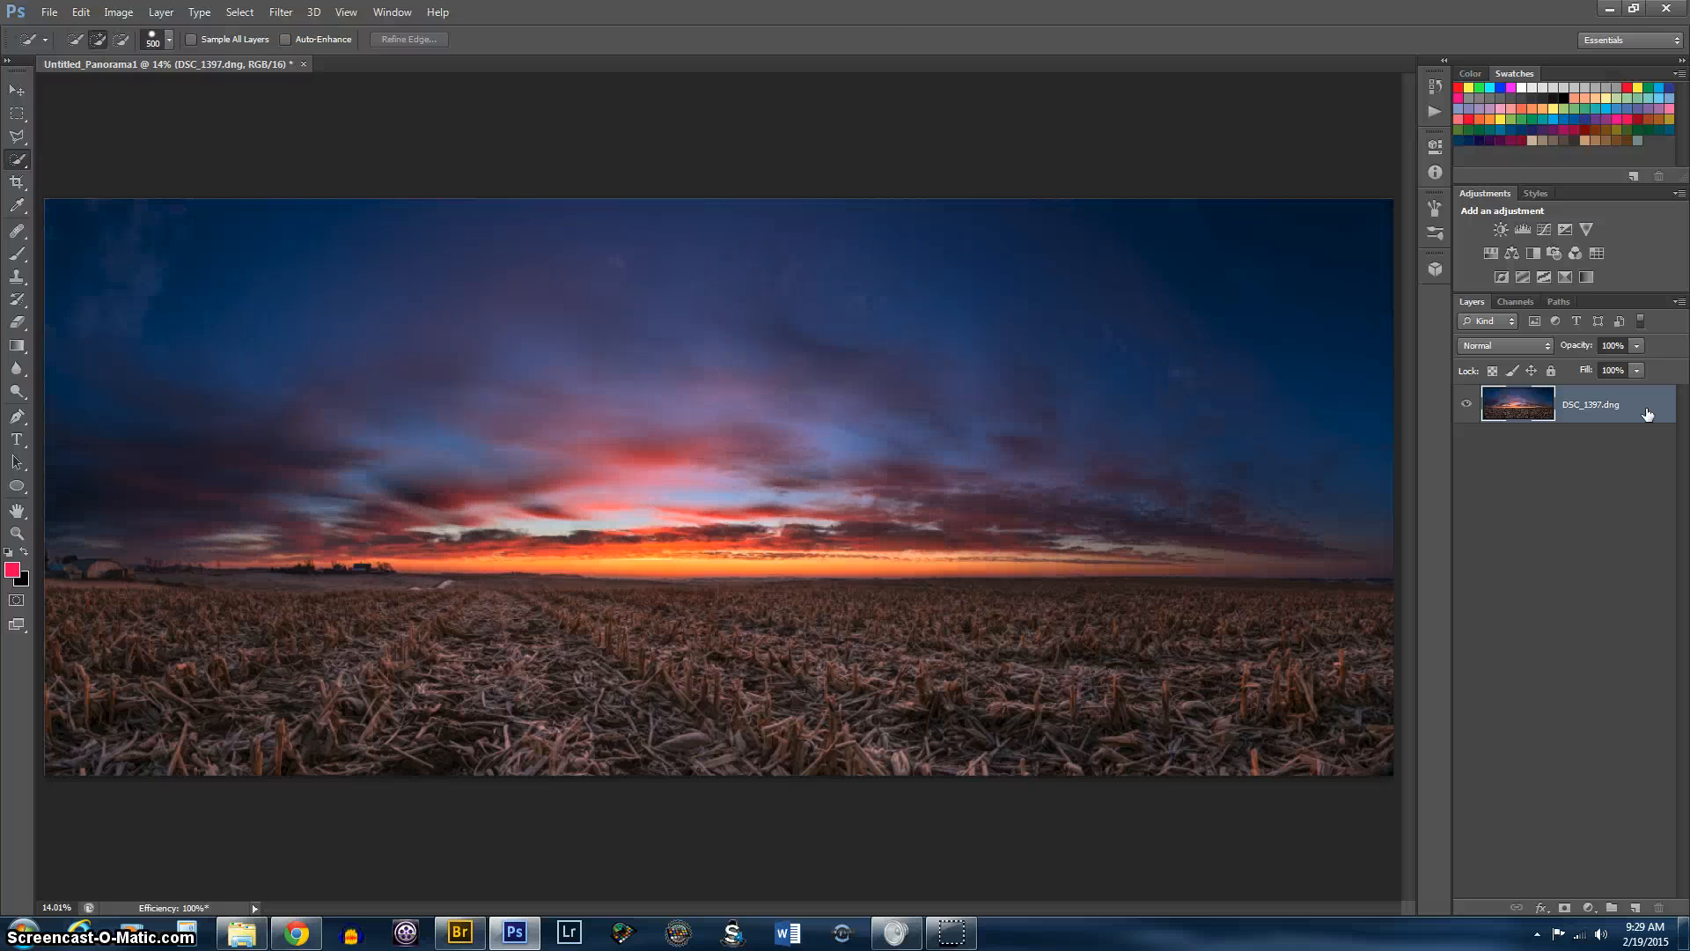
pyautogui.hotkey('ctrl', 'z')
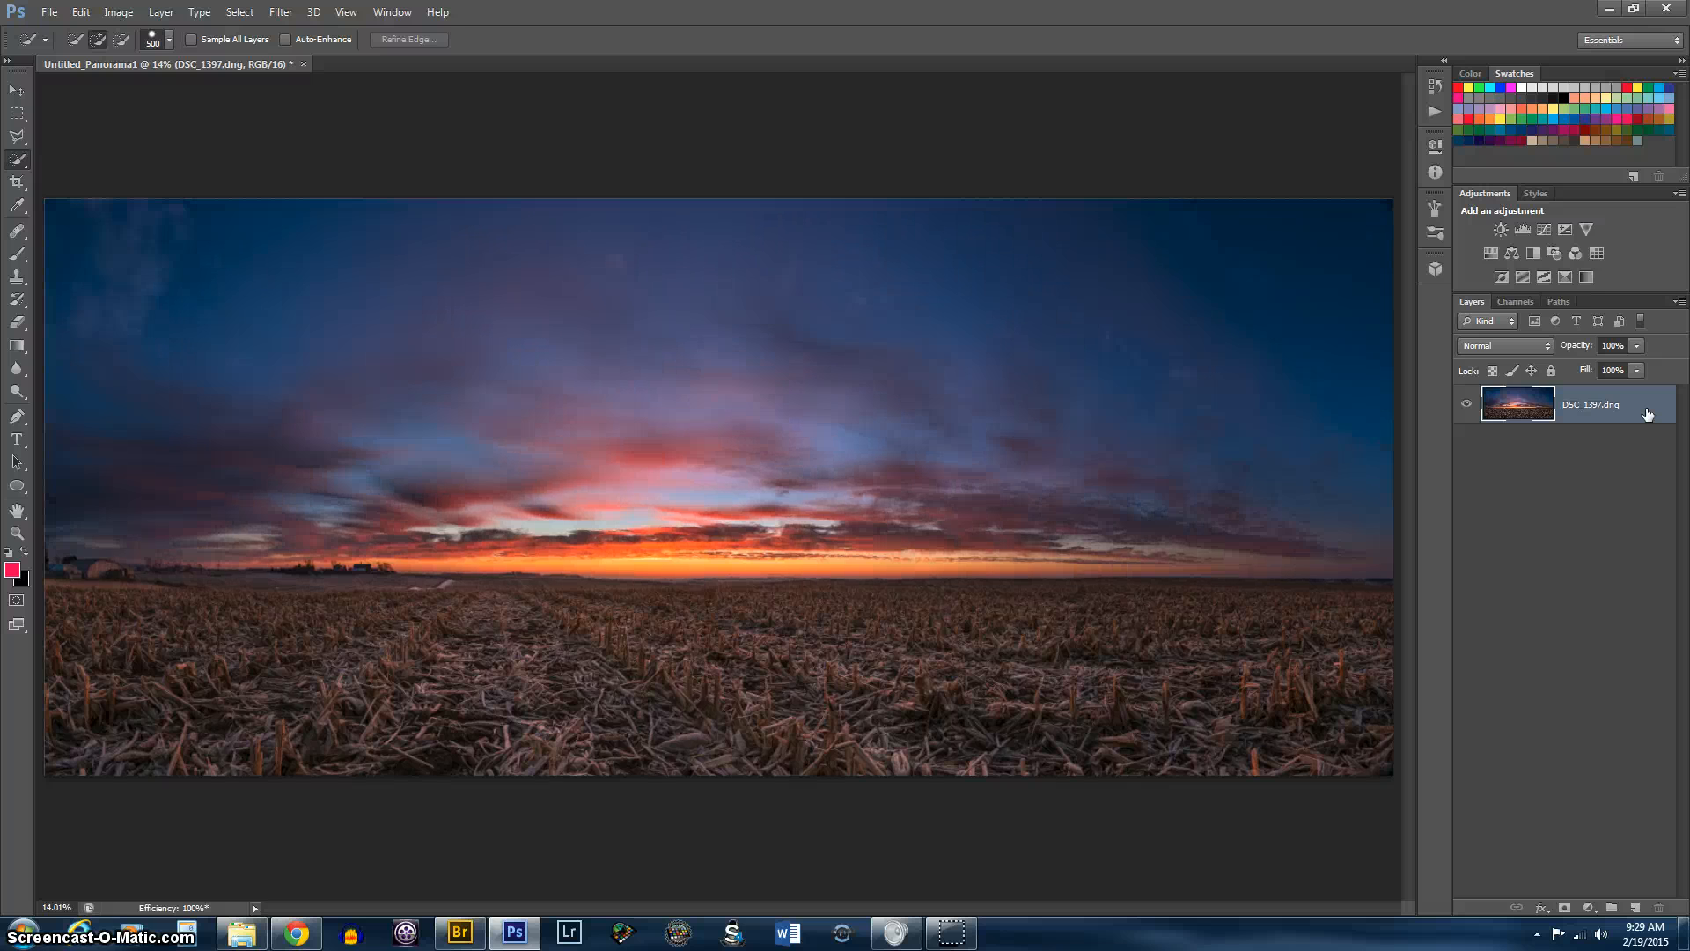
pyautogui.hotkey('ctrl', 'z')
pyautogui.hotkey('ctrl', 'z')
pyautogui.hotkey('ctrl', 'z')
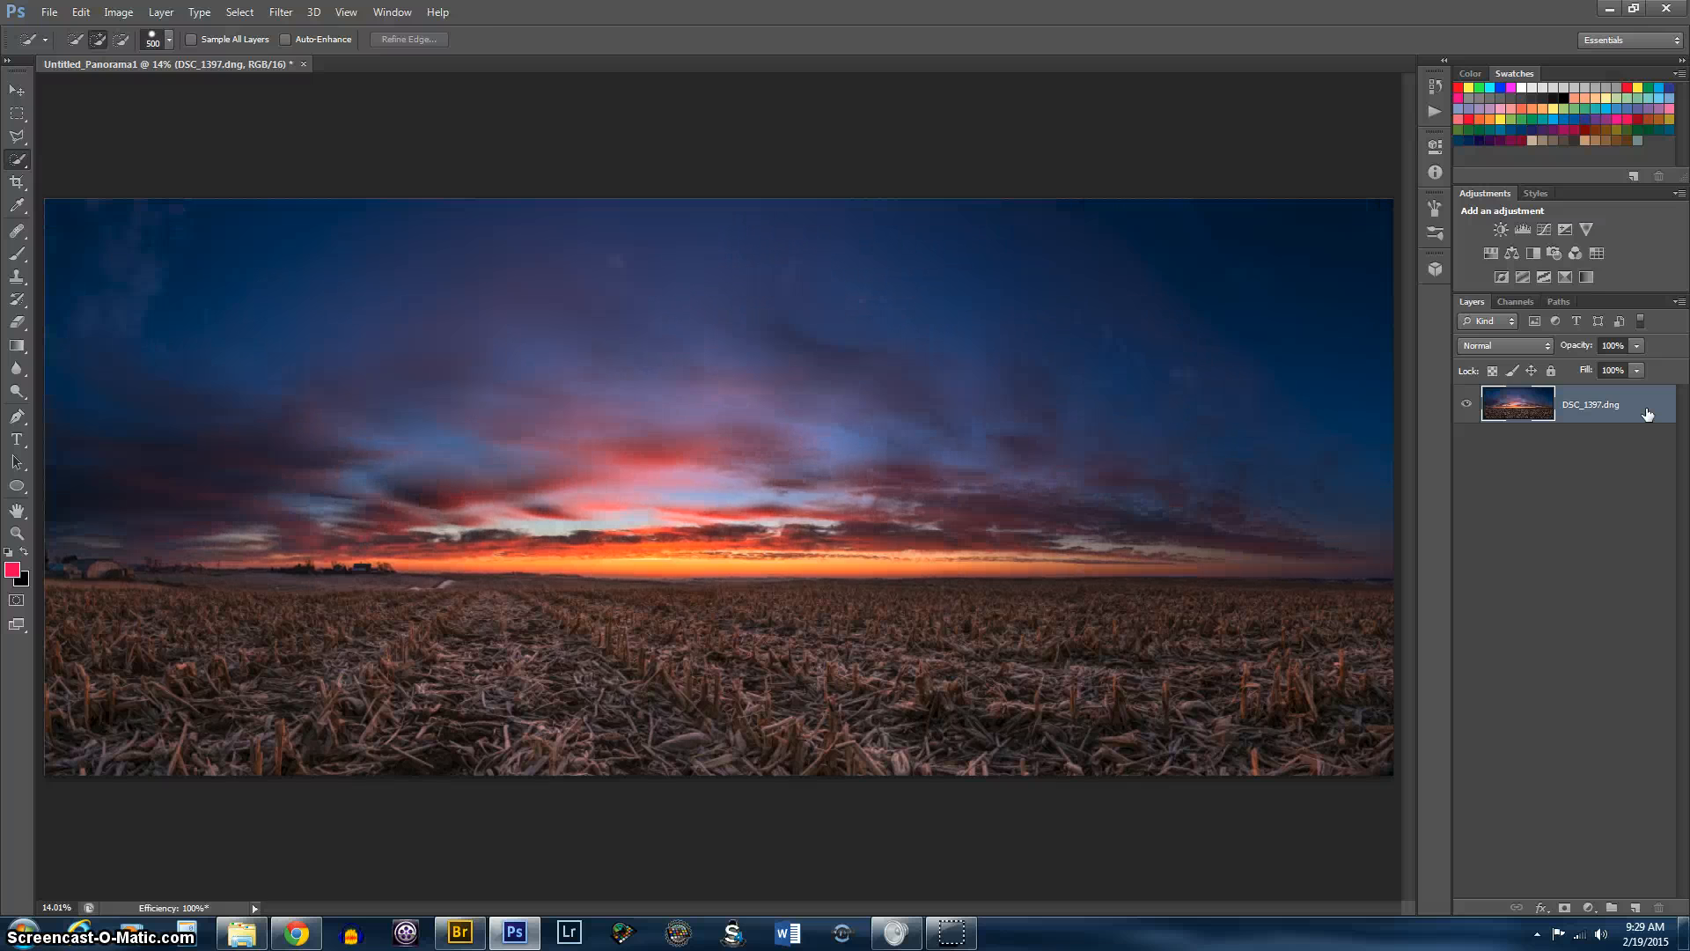
pyautogui.hotkey('ctrl', 'z')
pyautogui.hotkey('ctrl', 'z')
pyautogui.hotkey('ctrl', 'z')
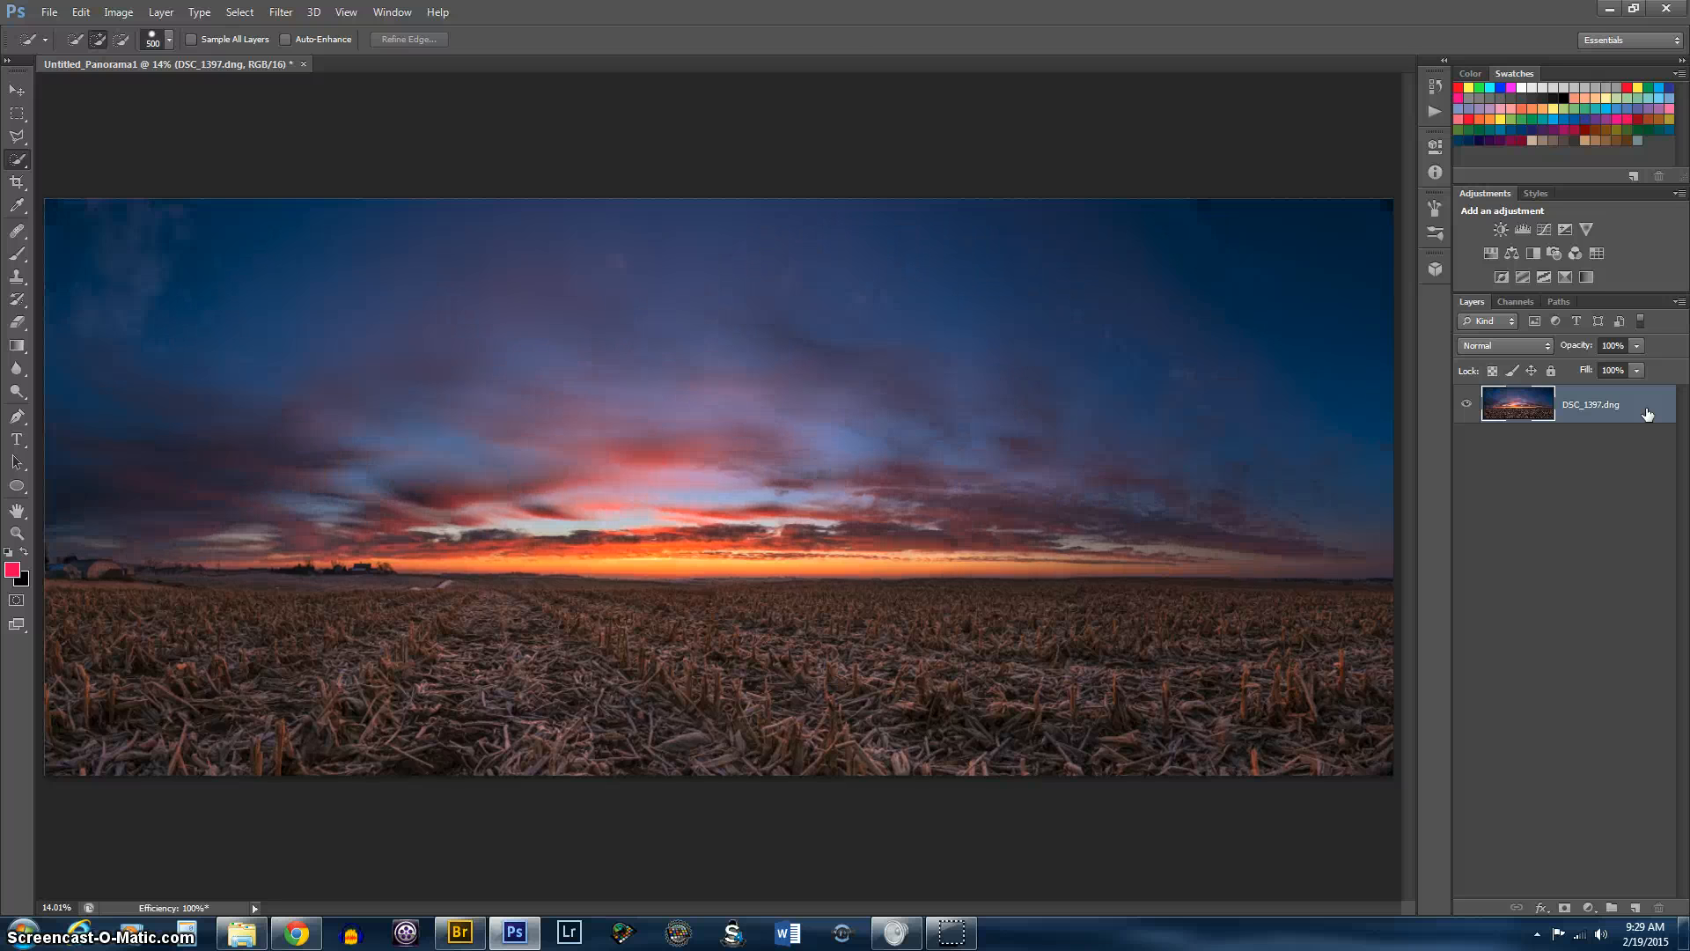
pyautogui.hotkey('ctrl', 'z')
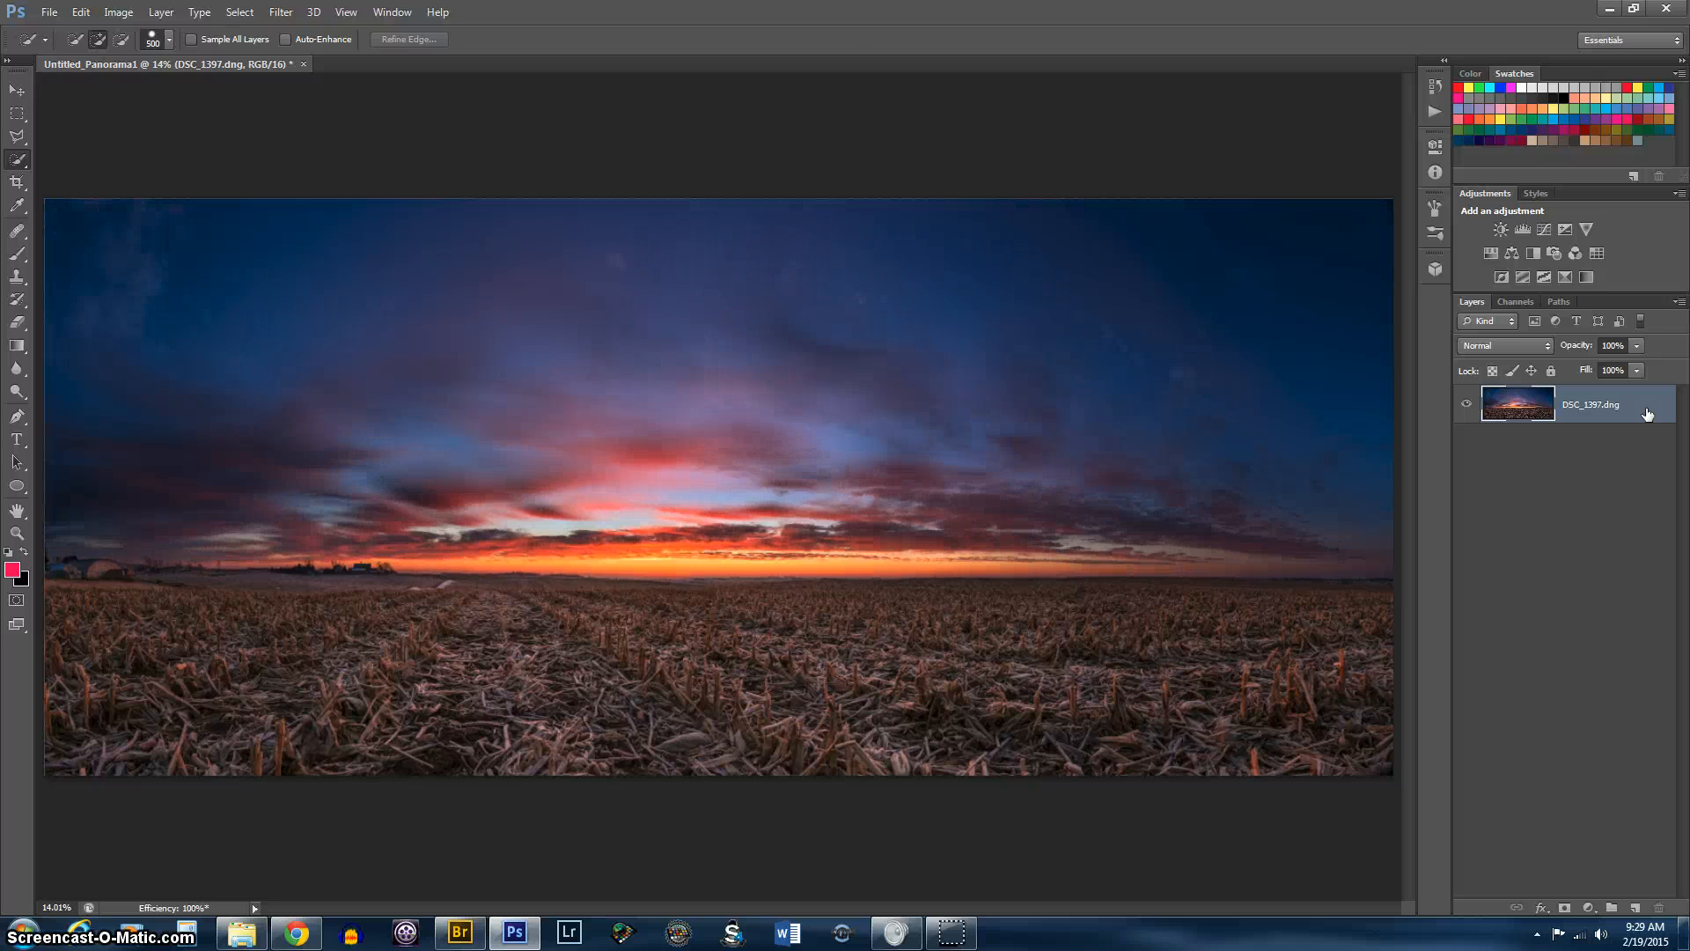